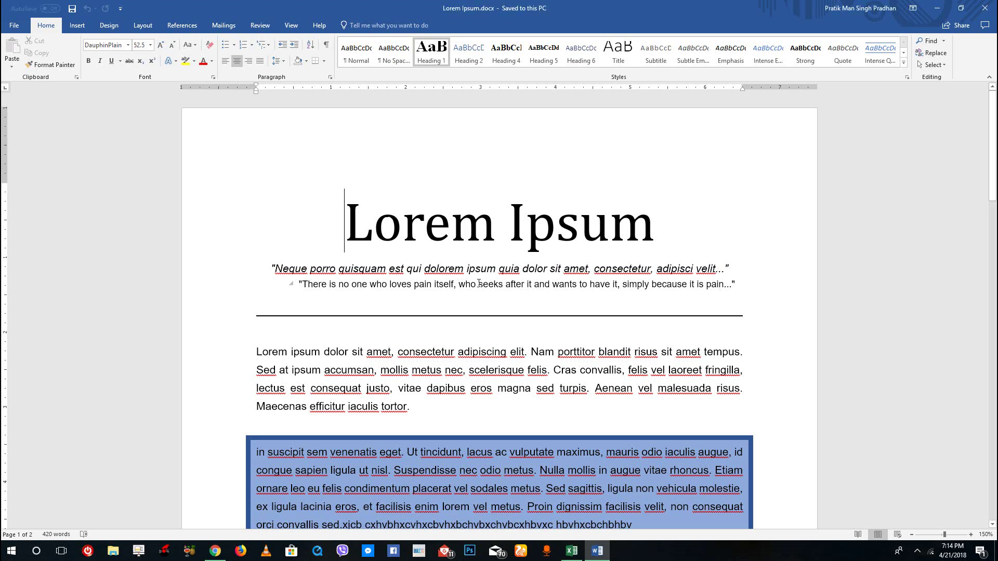
Open the Layout tab's paper size list and keep the page at Letter (8.5" x 11").
{"action": "scroll", "coordinate": [474, 278], "scroll_direction": "down", "scroll_amount": 12}
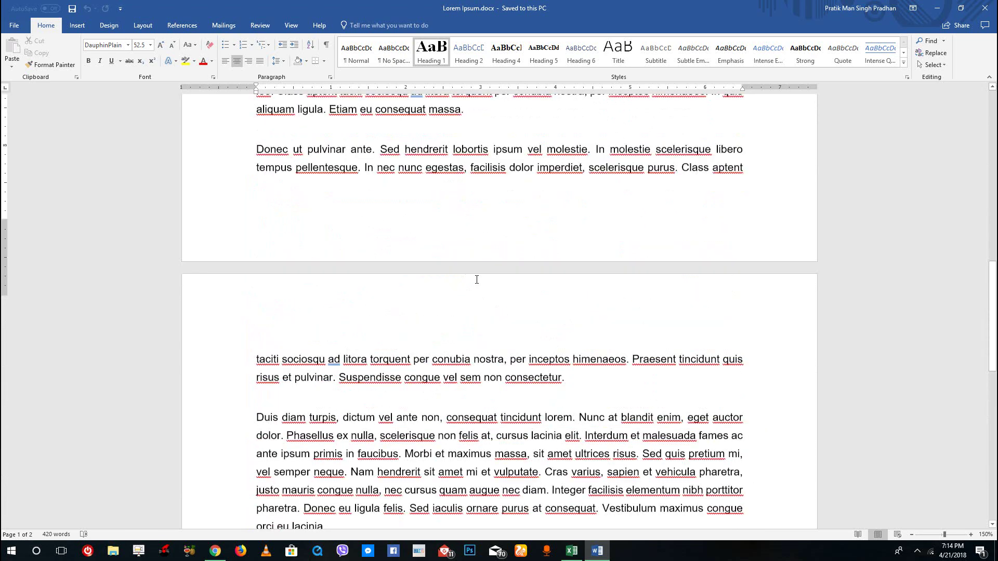
{"action": "scroll", "coordinate": [474, 279], "scroll_direction": "up", "scroll_amount": 10}
{"action": "scroll", "coordinate": [476, 280], "scroll_direction": "up", "scroll_amount": 3}
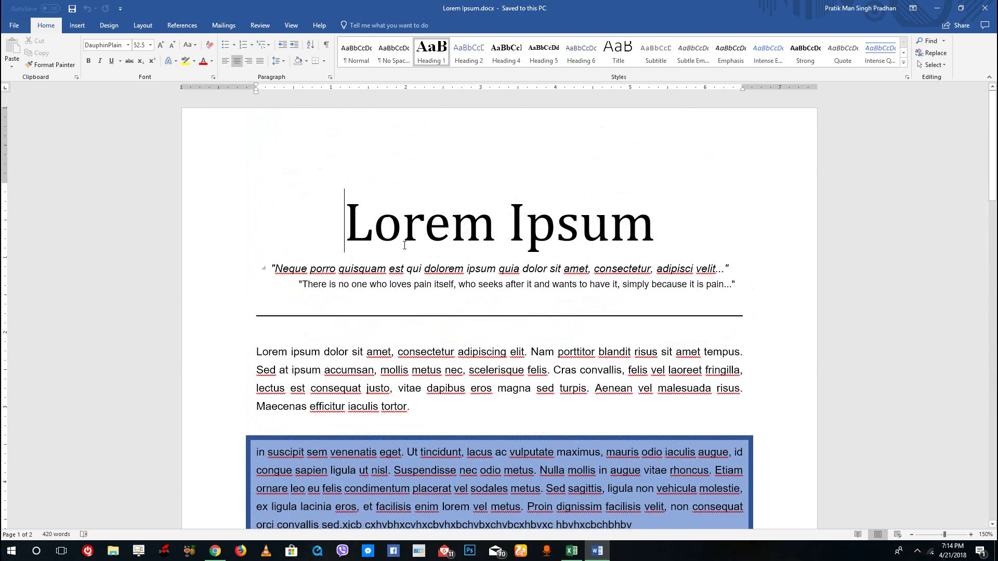
{"action": "left_click", "coordinate": [118, 29]}
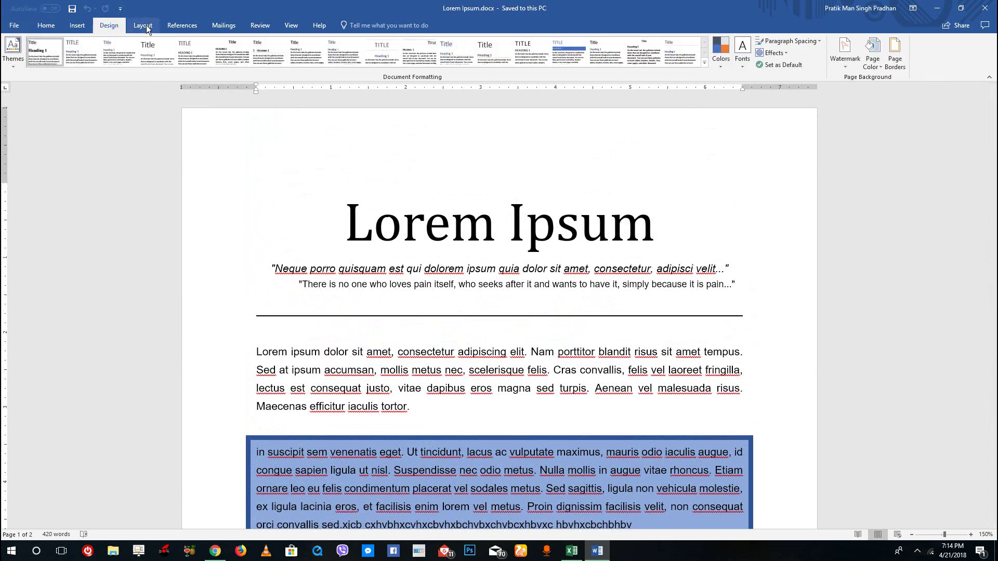
{"action": "left_click", "coordinate": [143, 25]}
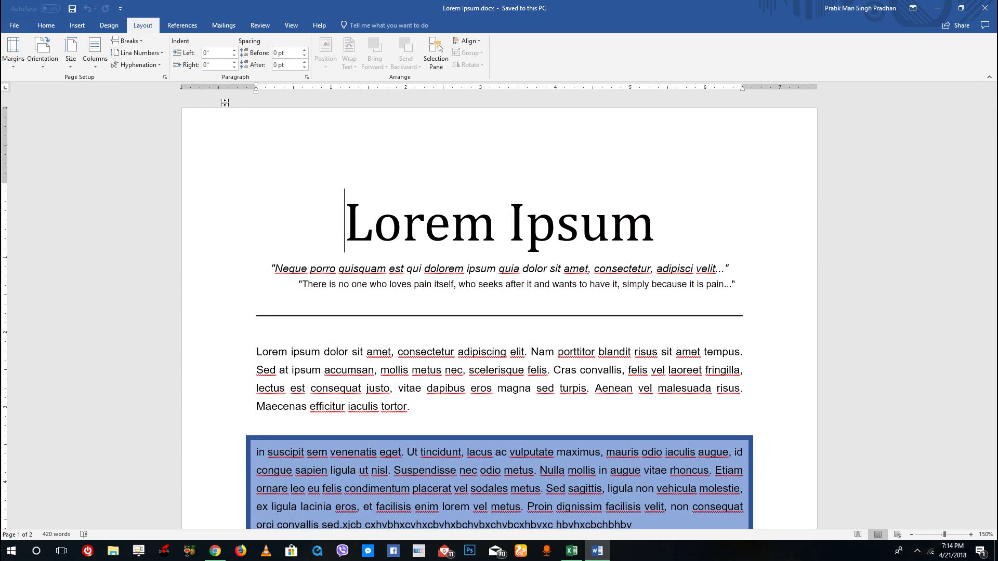
{"action": "left_click", "coordinate": [72, 66]}
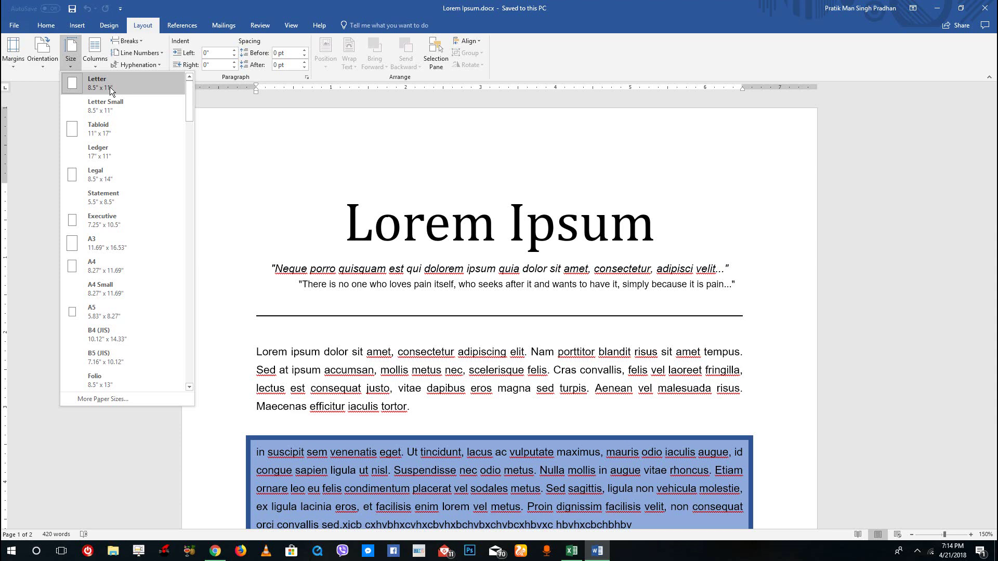
{"action": "left_click", "coordinate": [444, 285]}
{"action": "scroll", "coordinate": [384, 312], "scroll_direction": "down", "scroll_amount": 9}
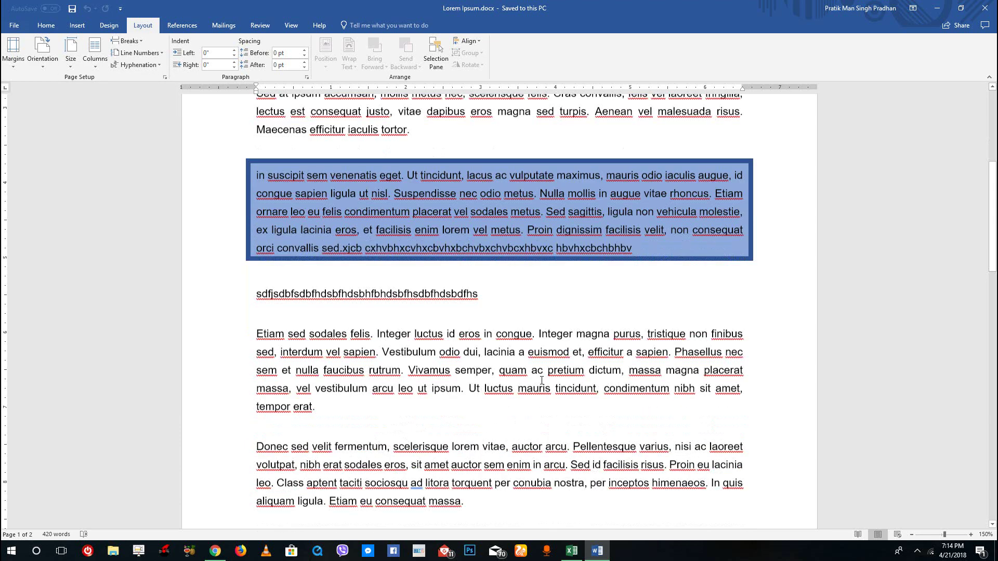
{"action": "scroll", "coordinate": [347, 183], "scroll_direction": "up", "scroll_amount": 1}
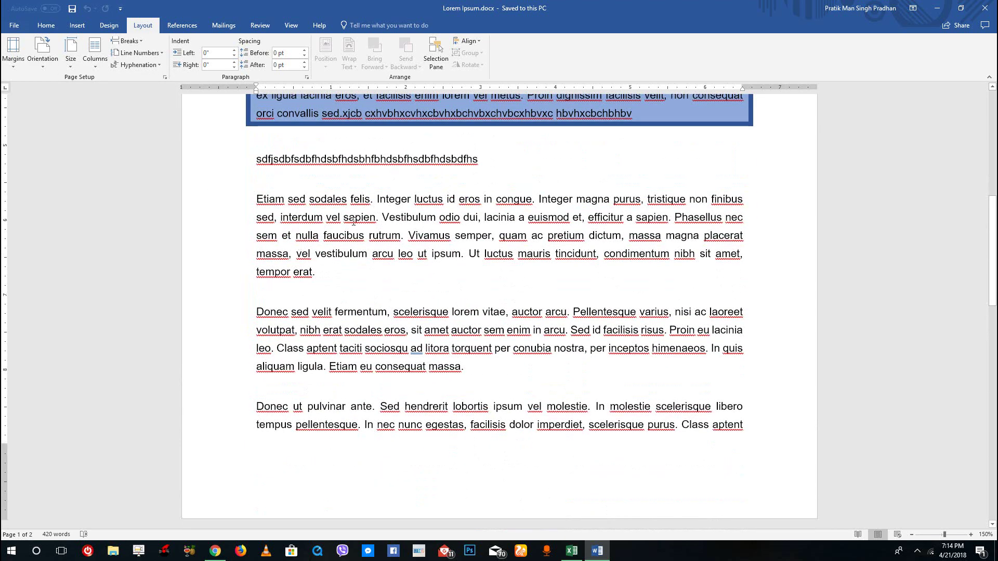
Change the page size from Letter to A4.
{"action": "left_click", "coordinate": [72, 57]}
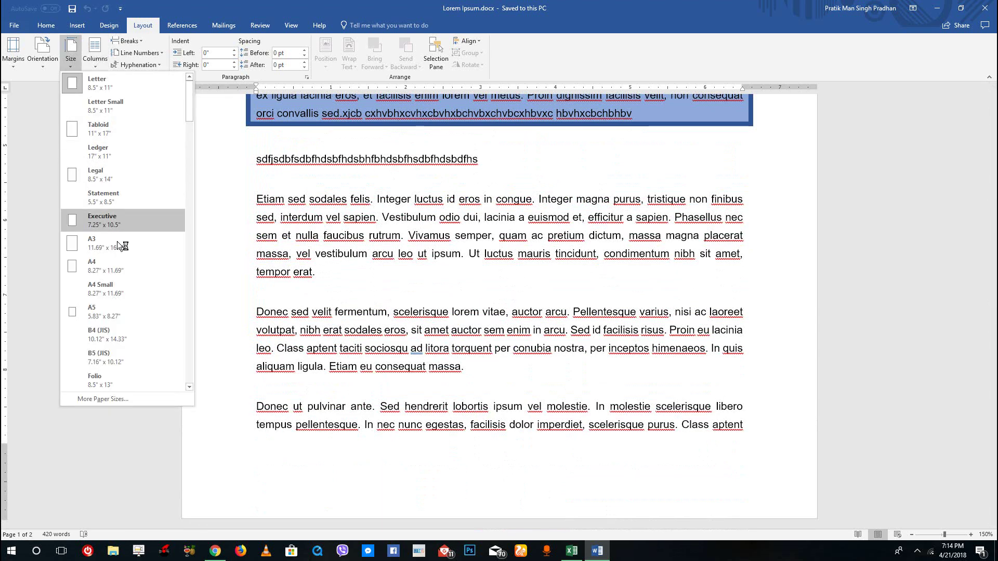
{"action": "left_click", "coordinate": [110, 259]}
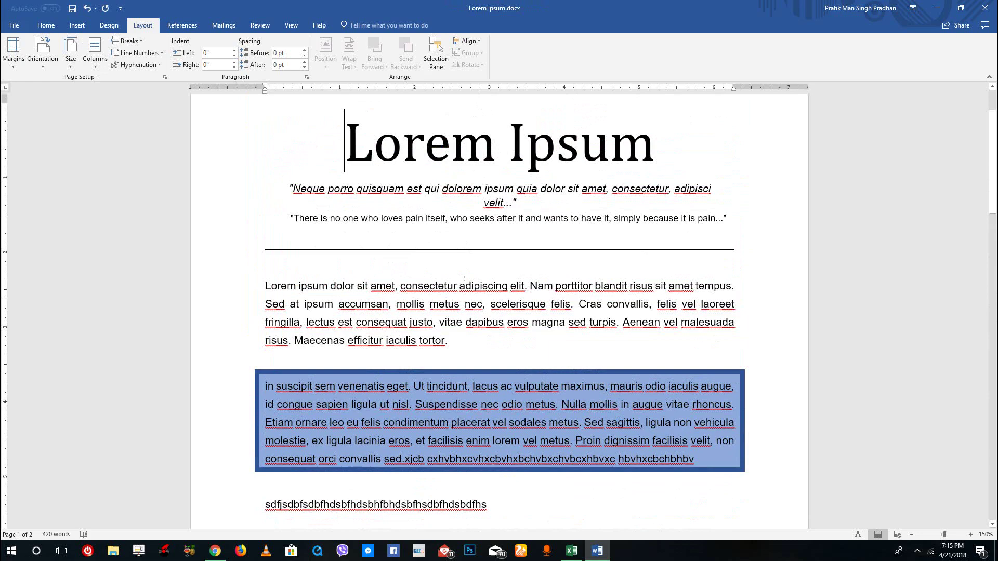
{"action": "left_click", "coordinate": [464, 281]}
{"action": "scroll", "coordinate": [464, 280], "scroll_direction": "down", "scroll_amount": 10}
{"action": "scroll", "coordinate": [464, 281], "scroll_direction": "up", "scroll_amount": 8}
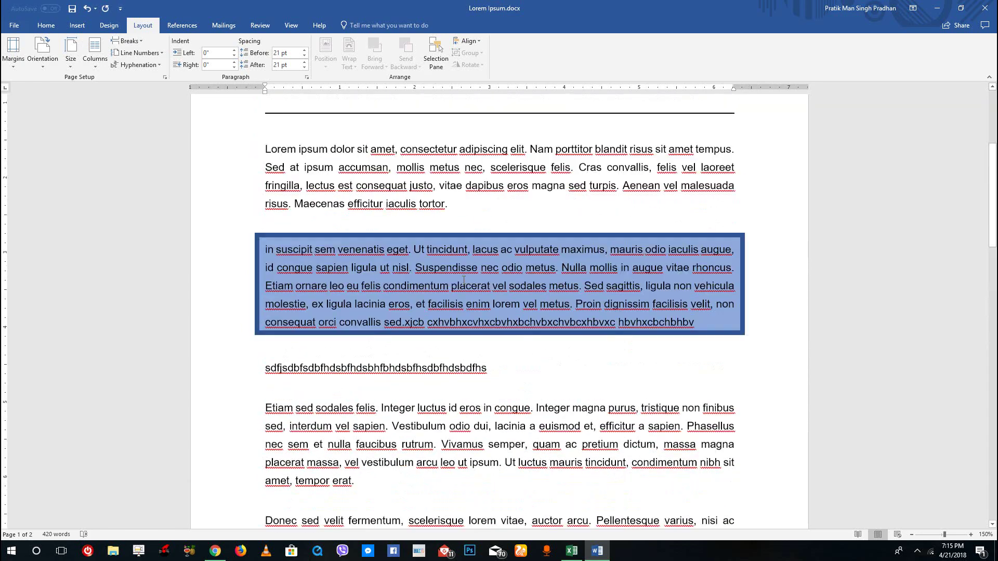
{"action": "scroll", "coordinate": [464, 281], "scroll_direction": "up", "scroll_amount": 4}
Switch the page size to A3 (11.69" x 16.53") so the whole text fits on one page.
{"action": "left_click", "coordinate": [71, 62]}
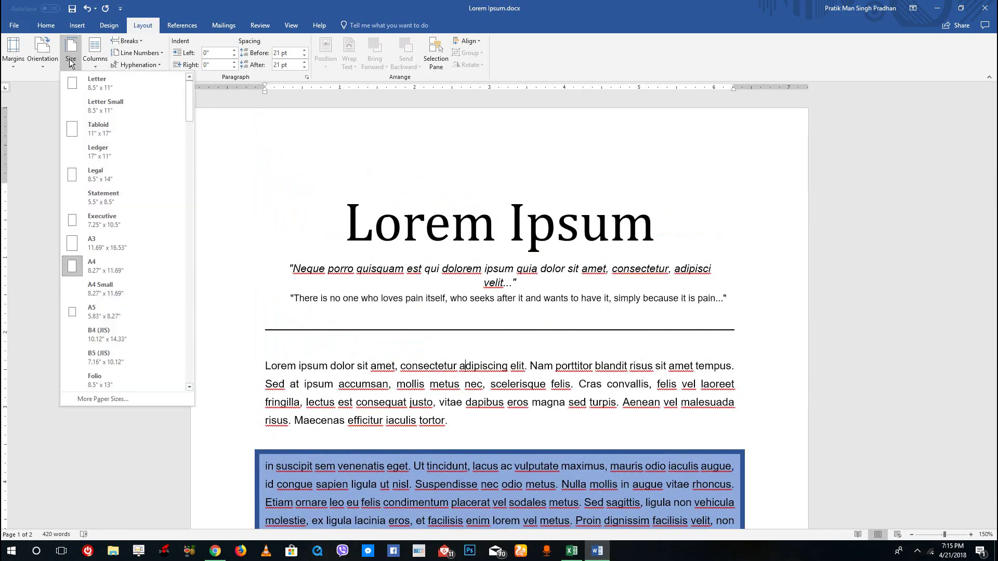
{"action": "scroll", "coordinate": [111, 304], "scroll_direction": "up", "scroll_amount": 1}
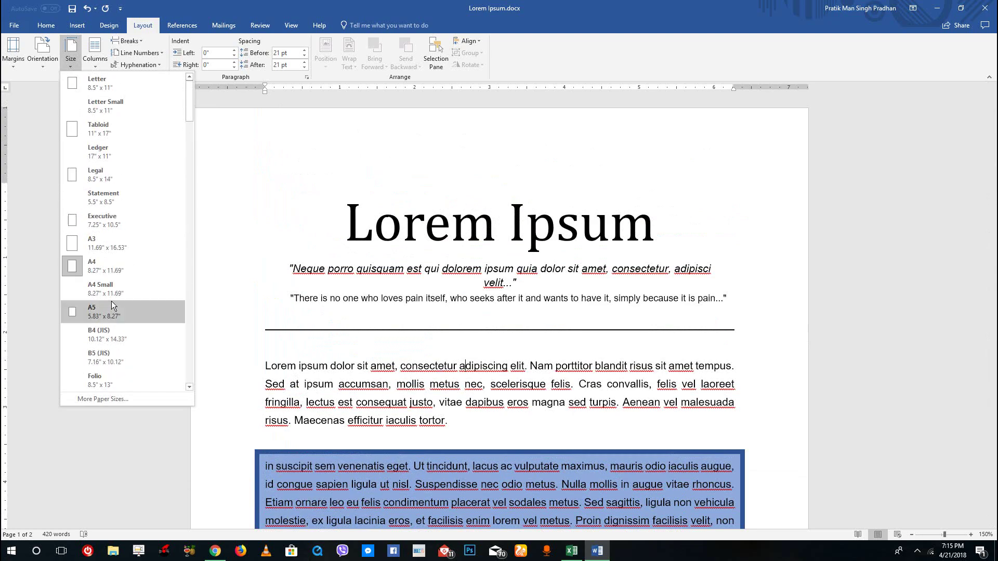
{"action": "left_click", "coordinate": [135, 247]}
{"action": "scroll", "coordinate": [227, 265], "scroll_direction": "down", "scroll_amount": 15}
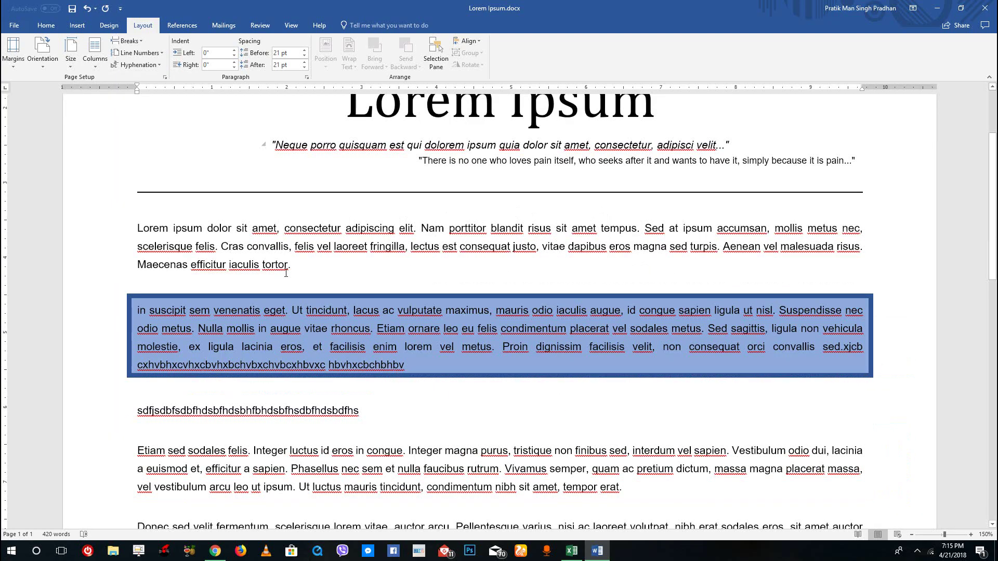
{"action": "scroll", "coordinate": [286, 273], "scroll_direction": "up", "scroll_amount": 15}
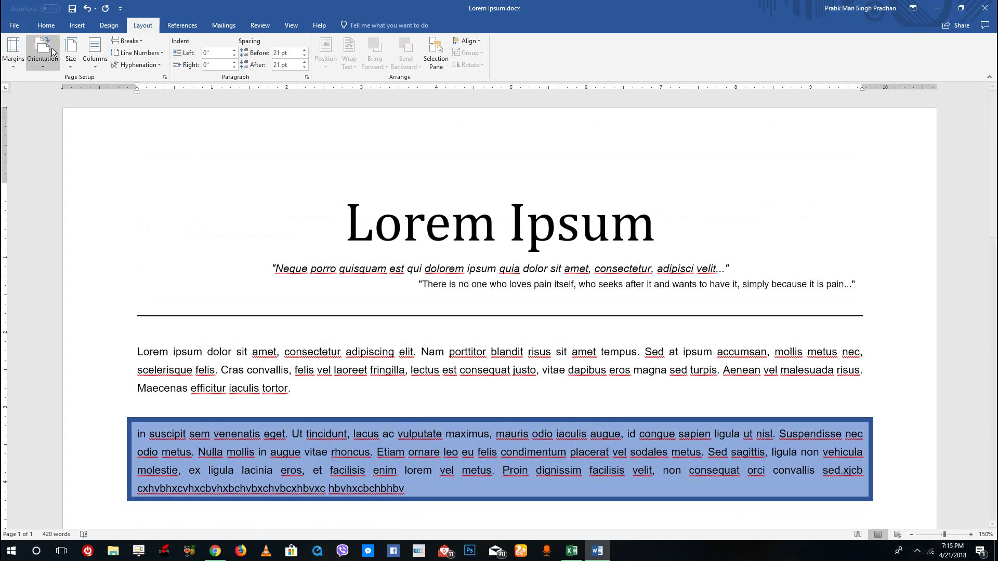
{"action": "left_click", "coordinate": [71, 52]}
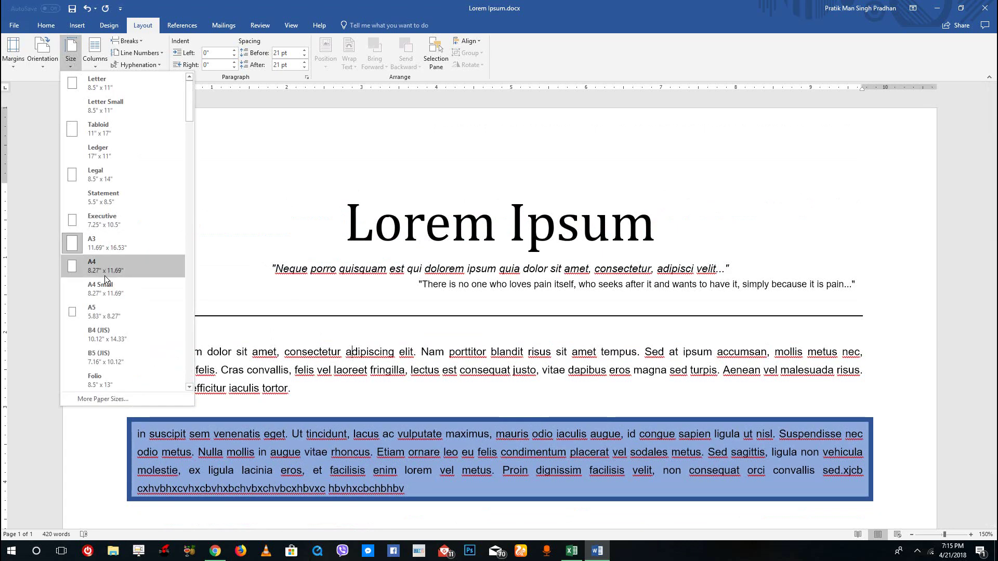
{"action": "left_click", "coordinate": [114, 400]}
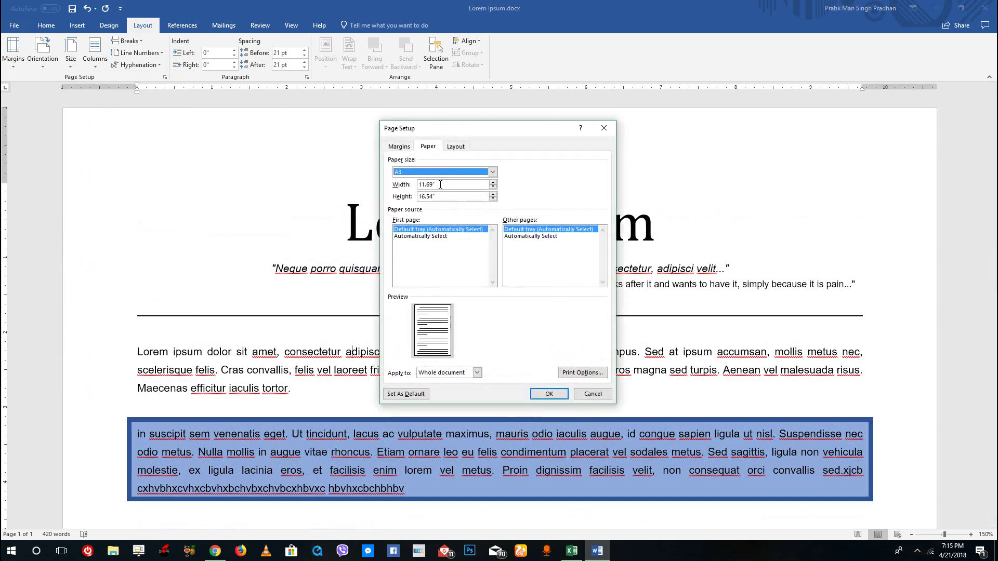
{"action": "double_click", "coordinate": [440, 184]}
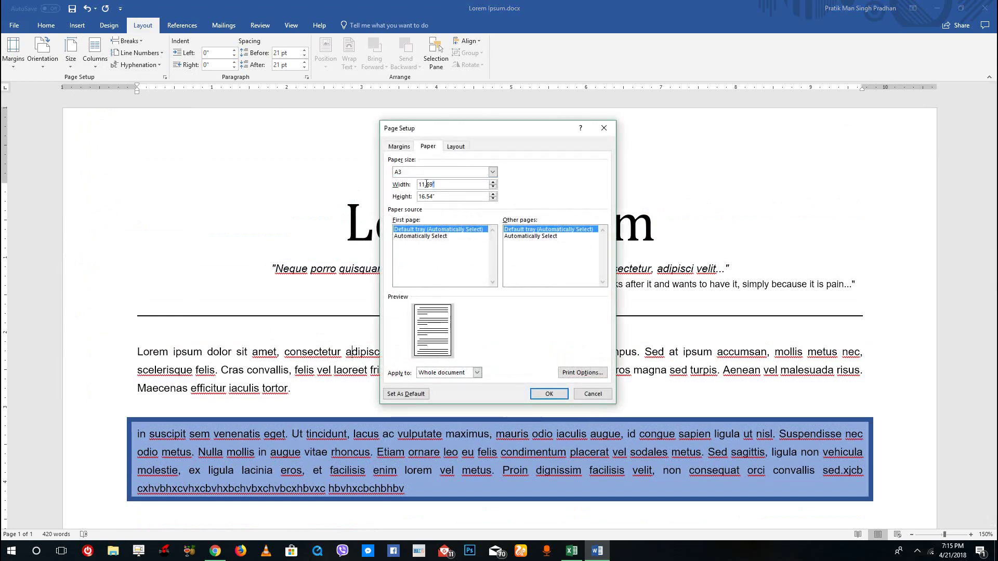
{"action": "double_click", "coordinate": [451, 195]}
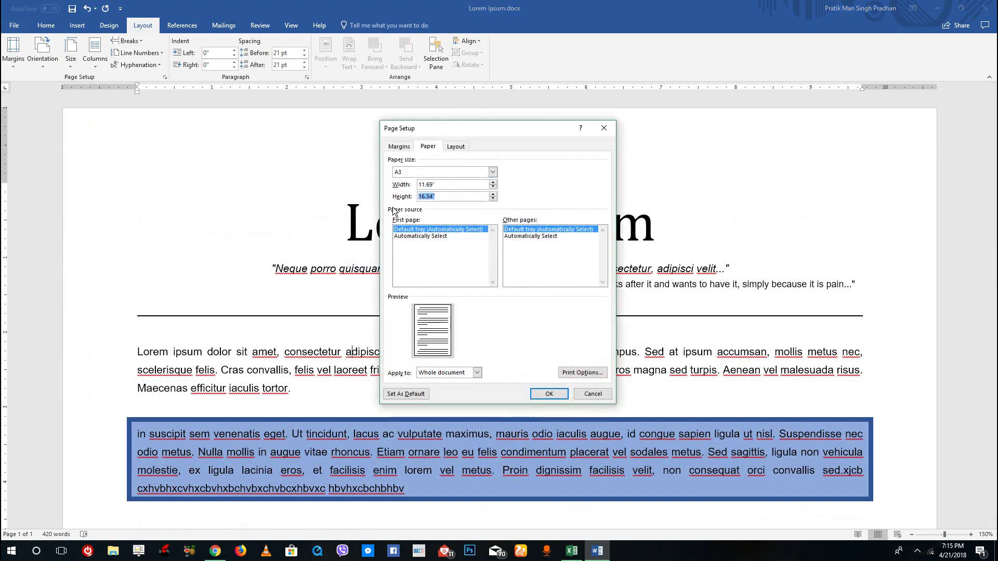
{"action": "left_click", "coordinate": [549, 394]}
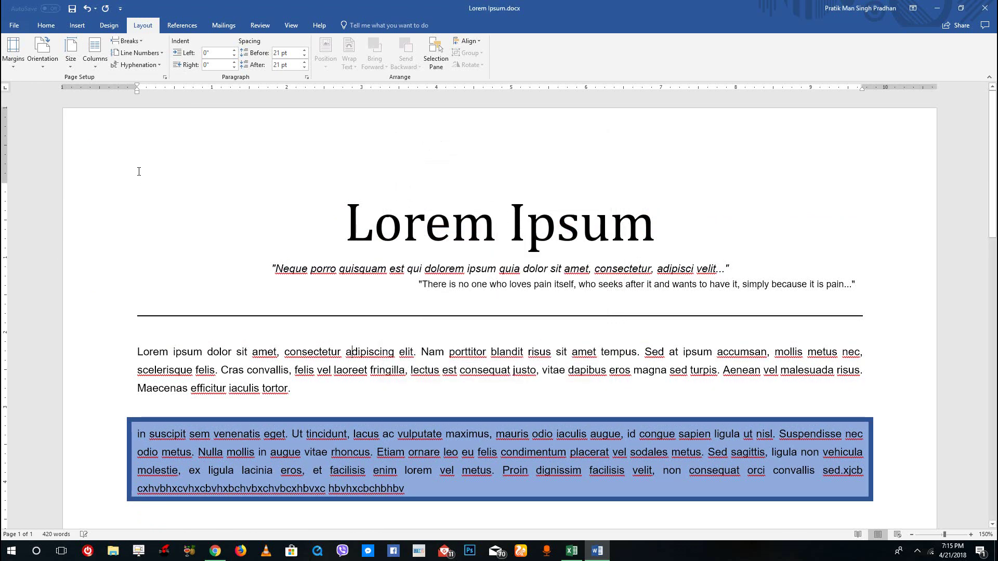
Set the page size back to A4 so the text spans two pages again.
{"action": "left_click", "coordinate": [71, 54]}
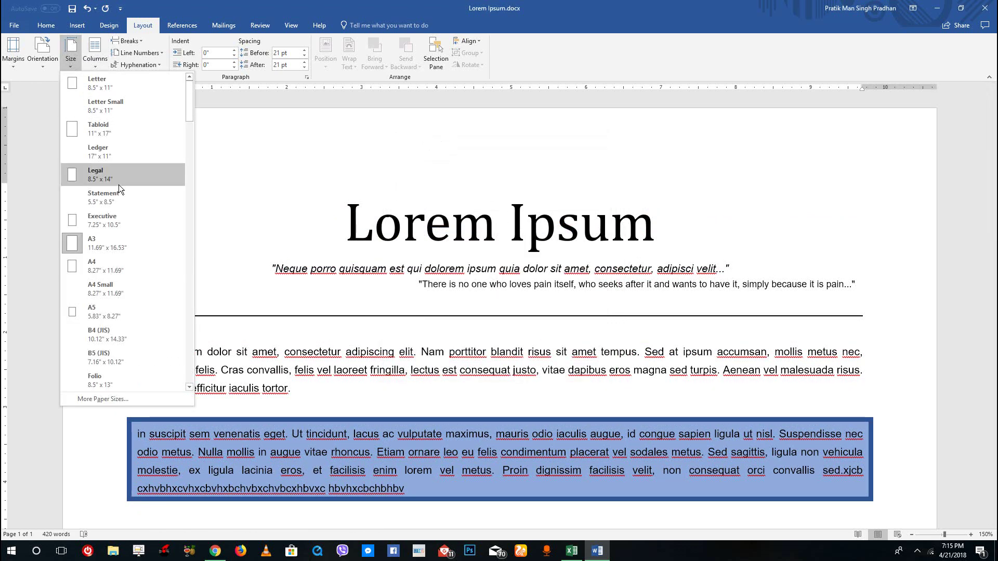
{"action": "left_click", "coordinate": [126, 264]}
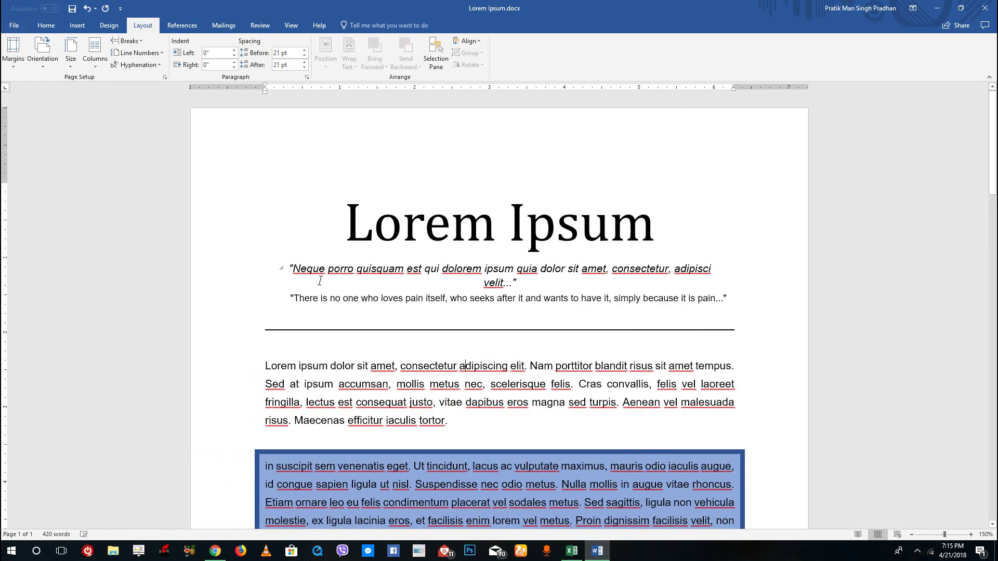
{"action": "scroll", "coordinate": [294, 273], "scroll_direction": "down", "scroll_amount": 5}
{"action": "scroll", "coordinate": [241, 238], "scroll_direction": "up", "scroll_amount": 5}
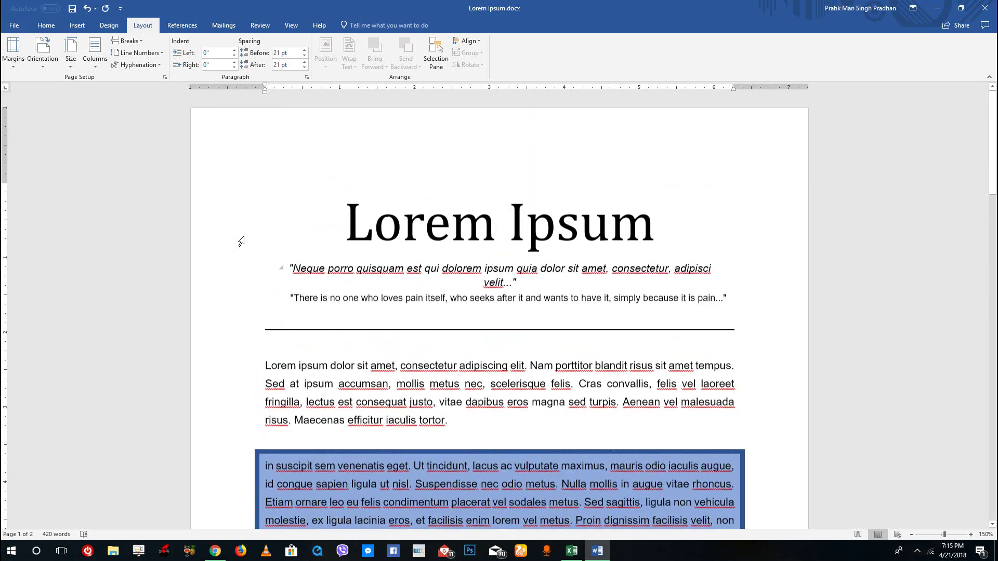
{"action": "left_click", "coordinate": [40, 62]}
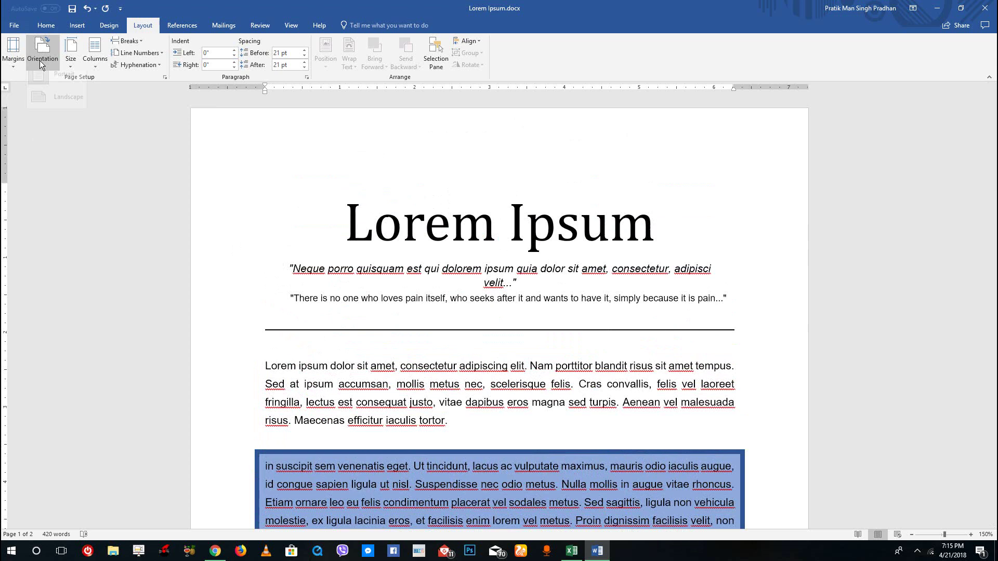
{"action": "left_click", "coordinate": [61, 106]}
{"action": "scroll", "coordinate": [494, 323], "scroll_direction": "down", "scroll_amount": 5}
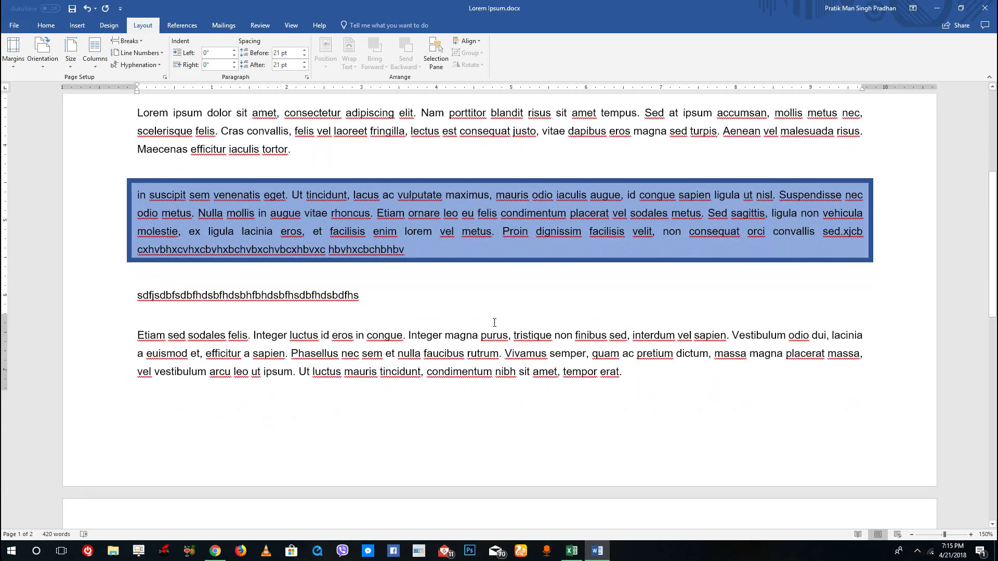
{"action": "scroll", "coordinate": [495, 322], "scroll_direction": "down", "scroll_amount": 6}
{"action": "scroll", "coordinate": [495, 323], "scroll_direction": "up", "scroll_amount": 6}
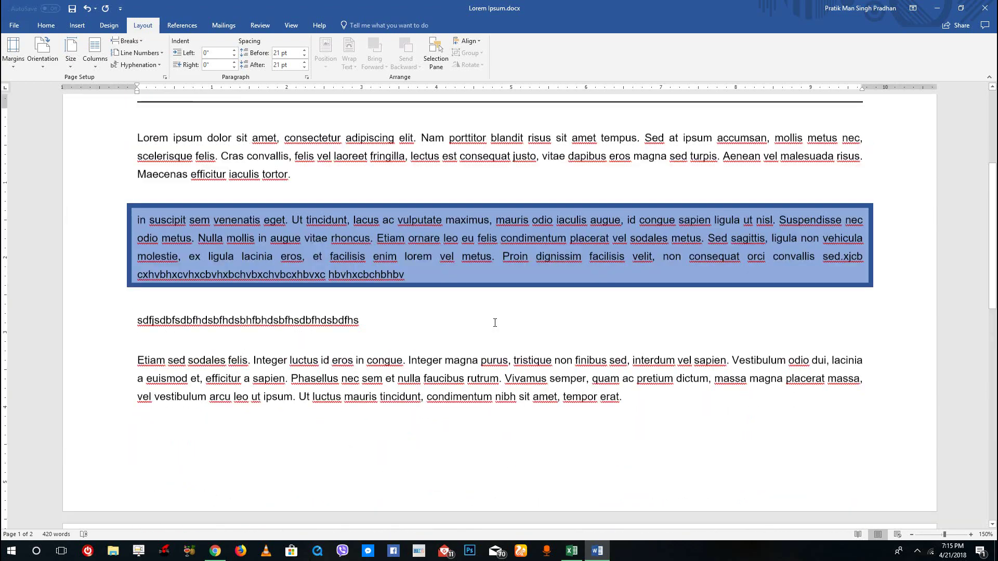
{"action": "scroll", "coordinate": [495, 323], "scroll_direction": "up", "scroll_amount": 4}
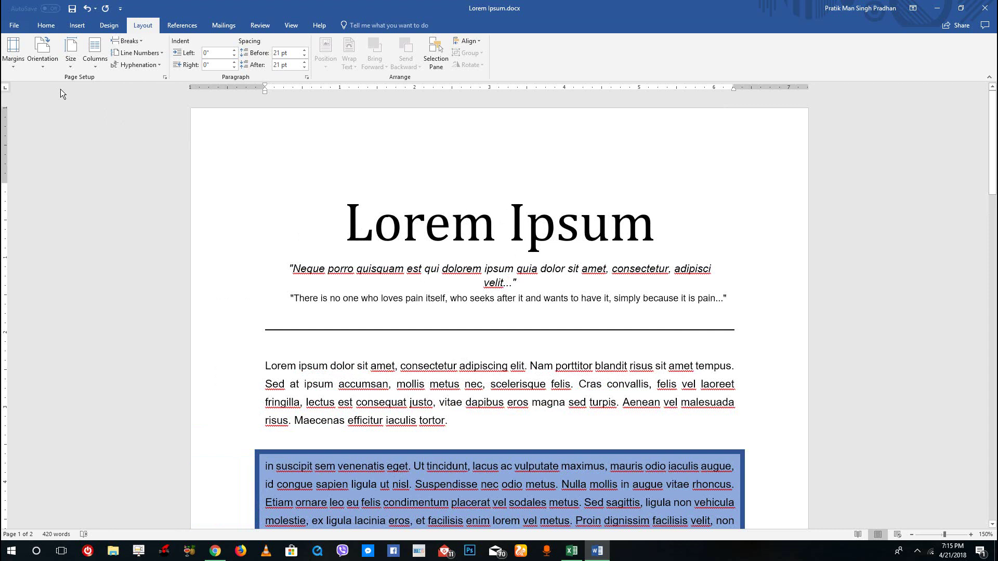
Apply the Narrow, then Moderate, then Wide margin presets (Wide: 2" sides, 1" top and bottom).
{"action": "left_click", "coordinate": [12, 60]}
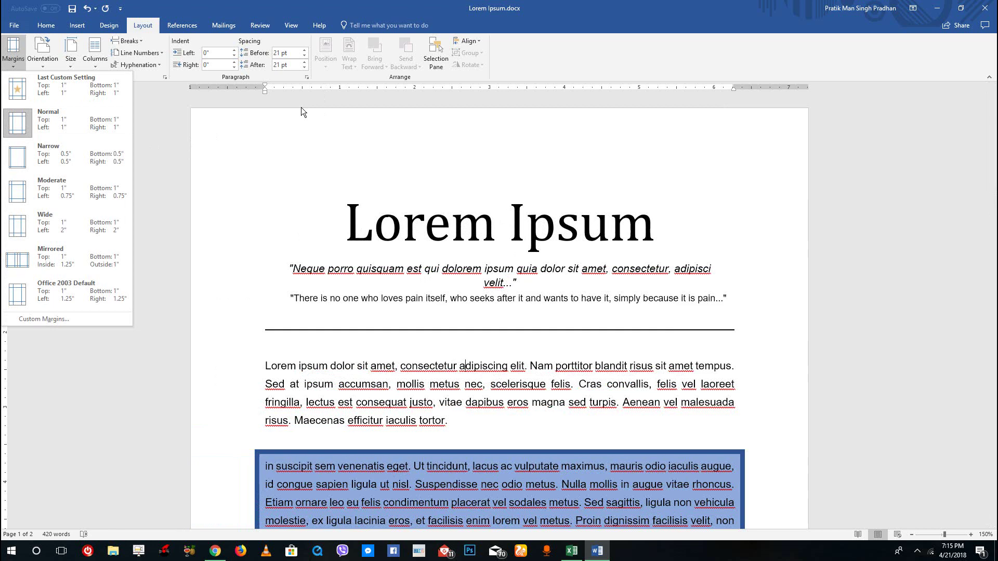
{"action": "left_click", "coordinate": [99, 165]}
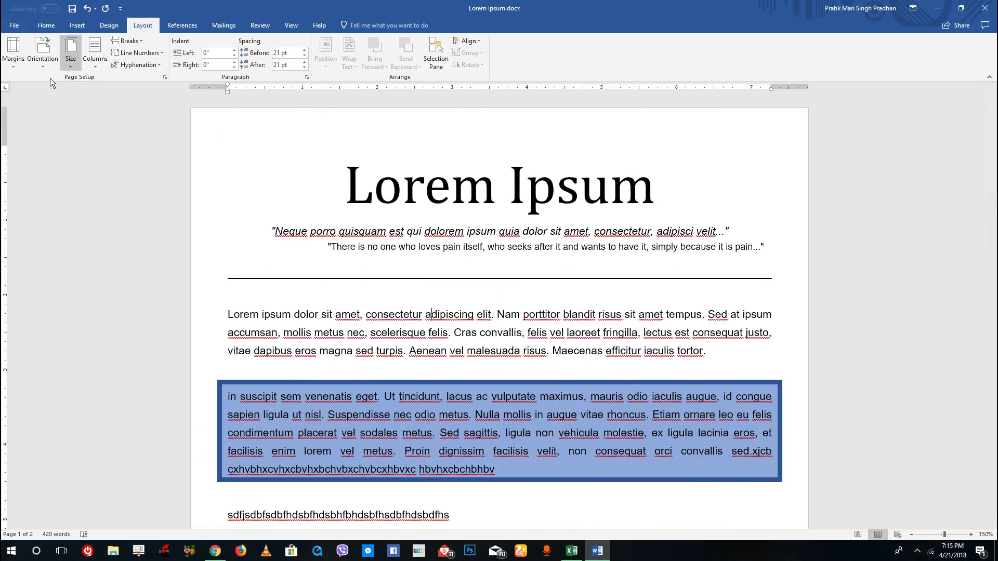
{"action": "left_click", "coordinate": [24, 63]}
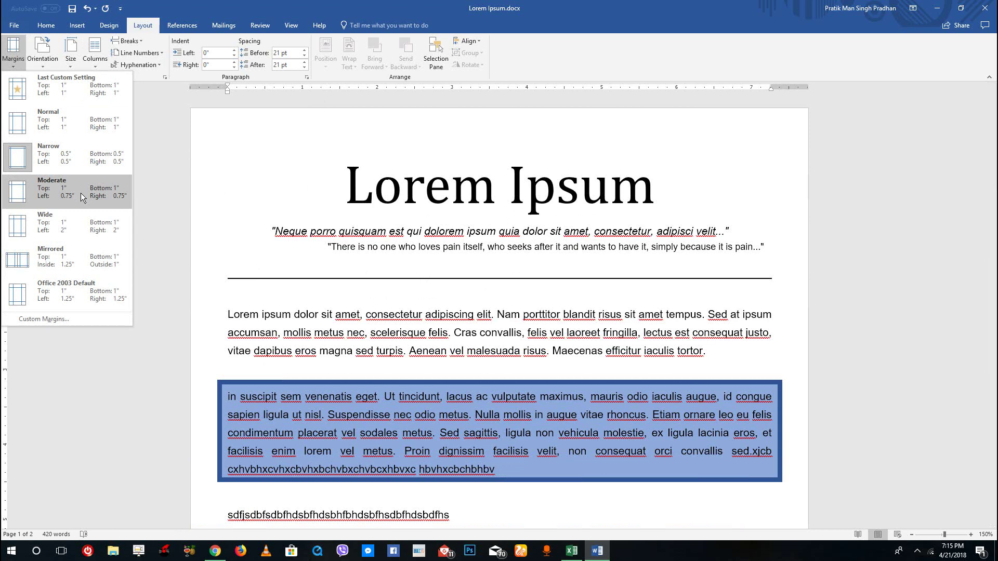
{"action": "left_click", "coordinate": [54, 196]}
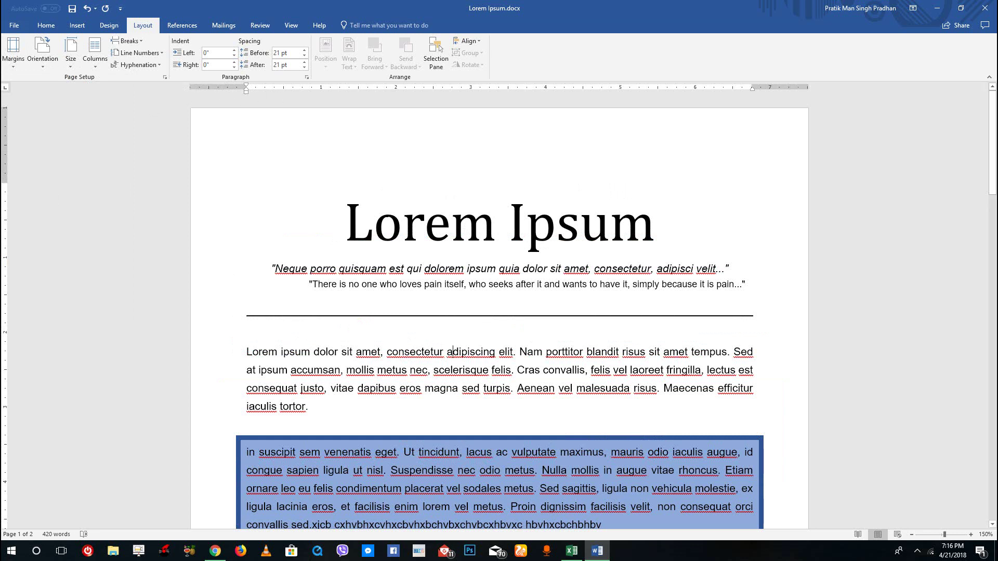
{"action": "left_click", "coordinate": [13, 52]}
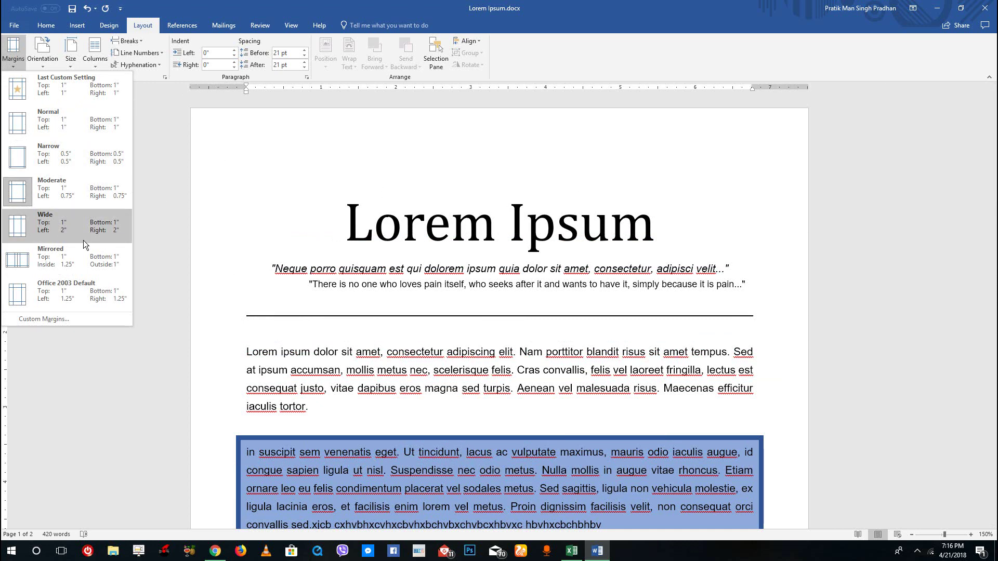
{"action": "left_click", "coordinate": [100, 235]}
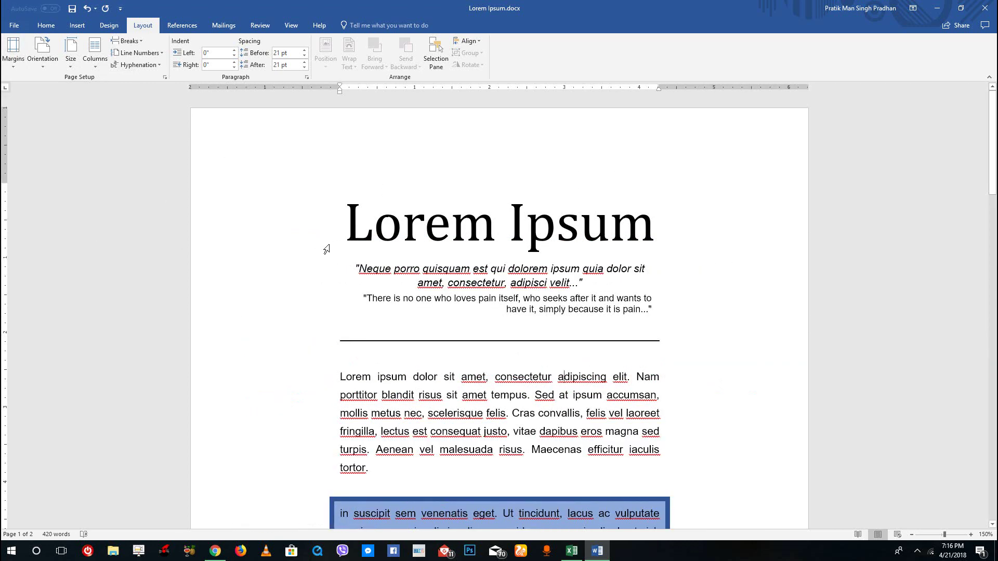
{"action": "scroll", "coordinate": [327, 247], "scroll_direction": "down", "scroll_amount": 6}
{"action": "scroll", "coordinate": [328, 248], "scroll_direction": "up", "scroll_amount": 6}
{"action": "left_click", "coordinate": [13, 49]}
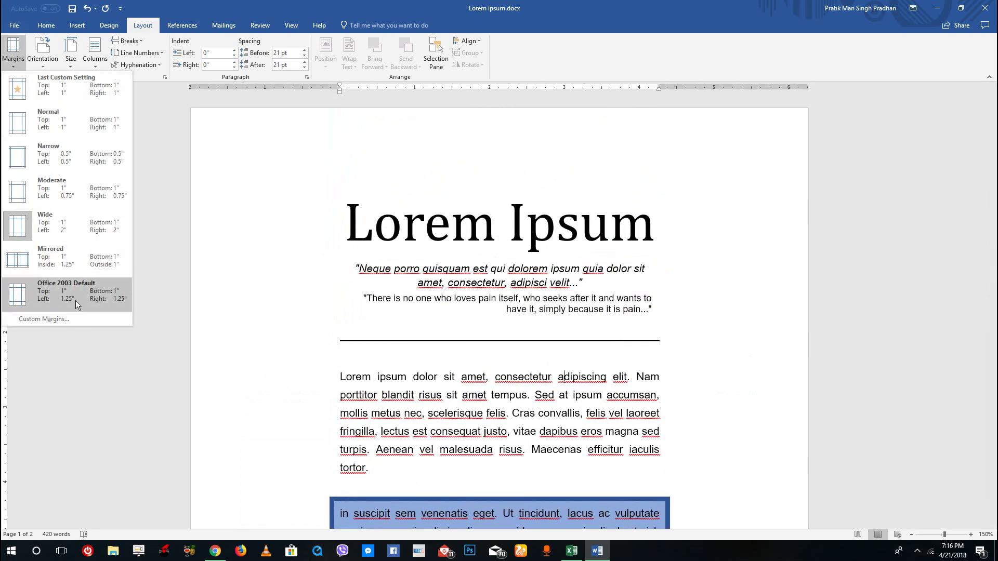
{"action": "left_click", "coordinate": [75, 296]}
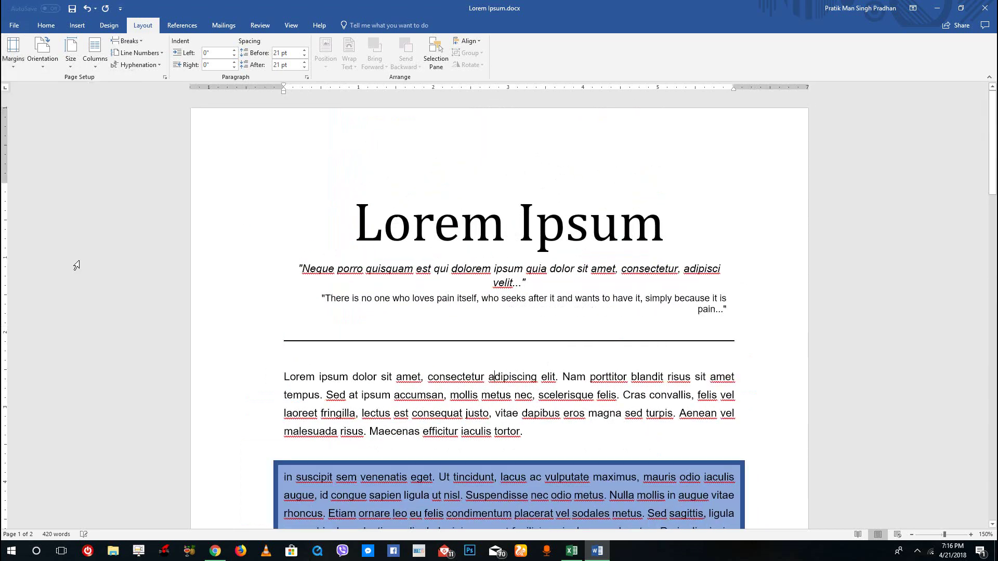
{"action": "scroll", "coordinate": [470, 318], "scroll_direction": "down", "scroll_amount": 10}
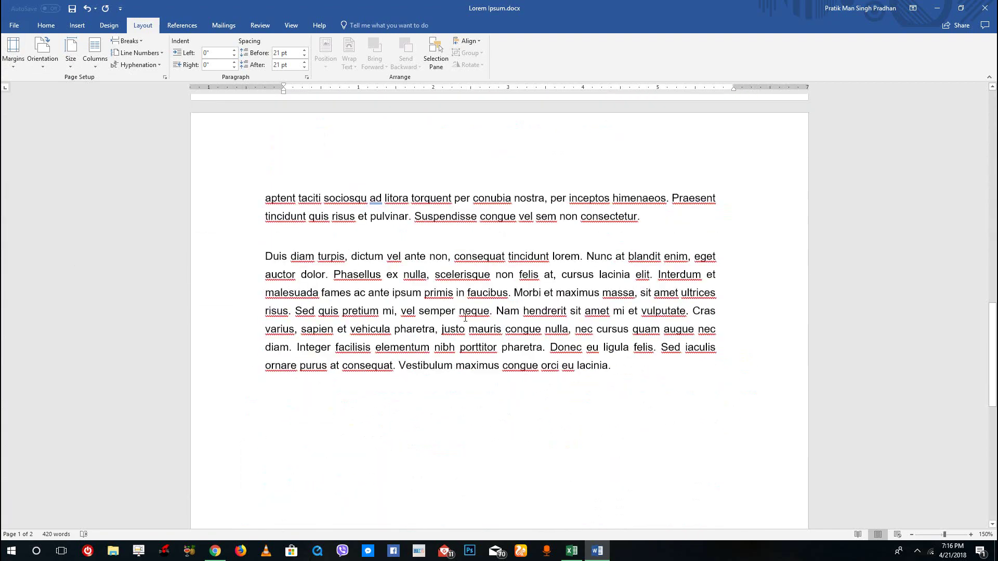
{"action": "scroll", "coordinate": [465, 318], "scroll_direction": "up", "scroll_amount": 2}
{"action": "scroll", "coordinate": [465, 318], "scroll_direction": "up", "scroll_amount": 15}
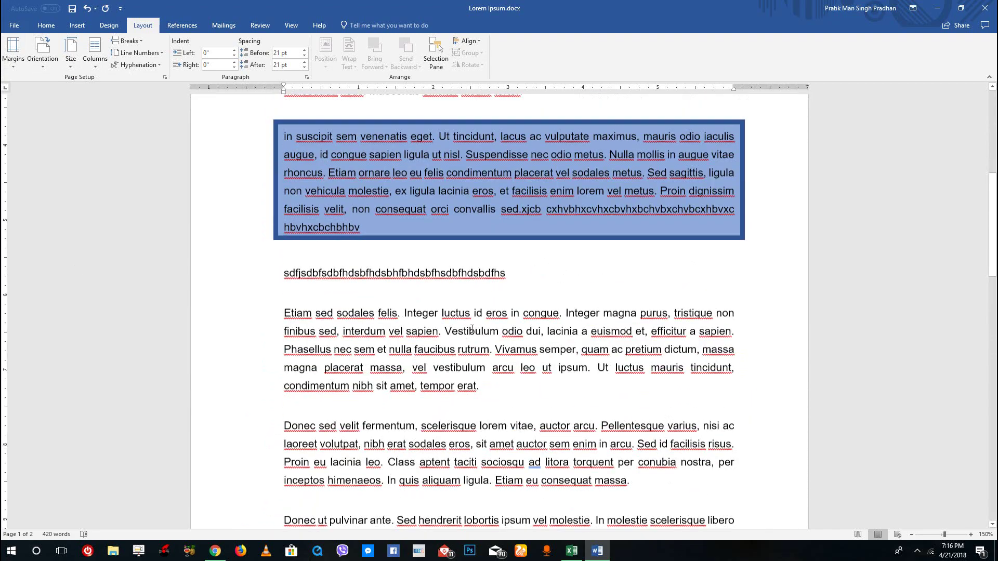
{"action": "scroll", "coordinate": [487, 338], "scroll_direction": "up", "scroll_amount": 1}
{"action": "scroll", "coordinate": [499, 283], "scroll_direction": "down", "scroll_amount": 15}
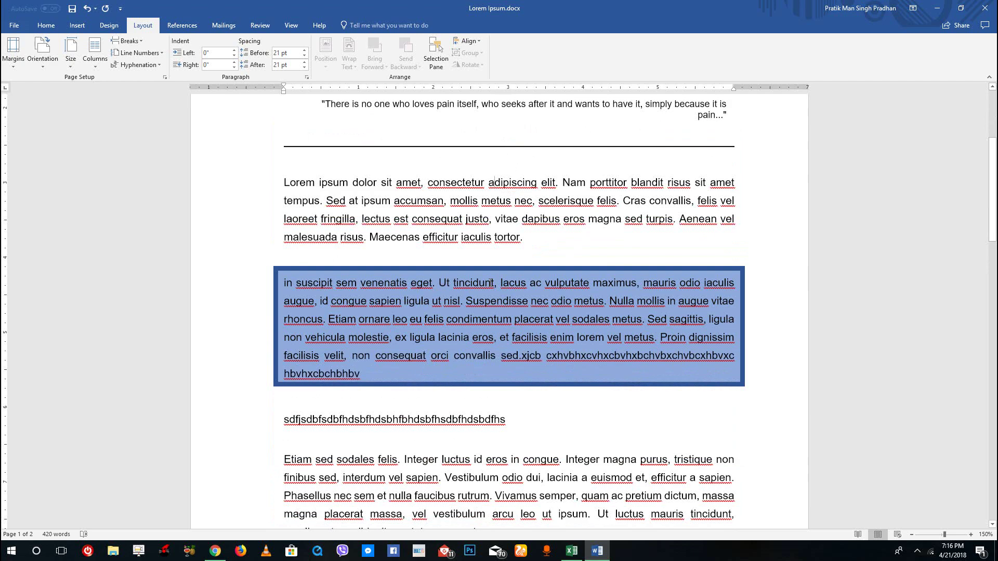
{"action": "scroll", "coordinate": [584, 283], "scroll_direction": "up", "scroll_amount": 5}
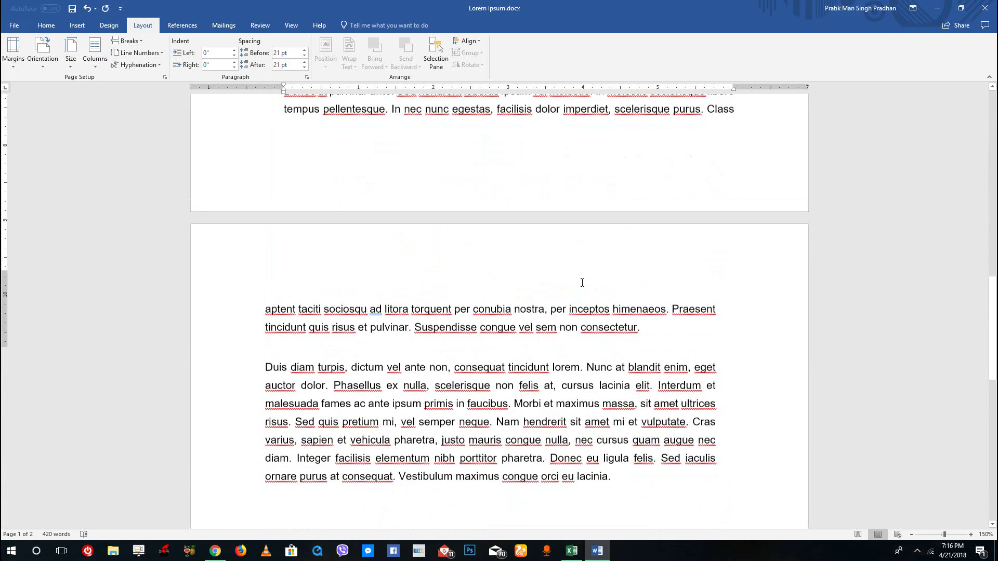
{"action": "scroll", "coordinate": [446, 252], "scroll_direction": "down", "scroll_amount": 4}
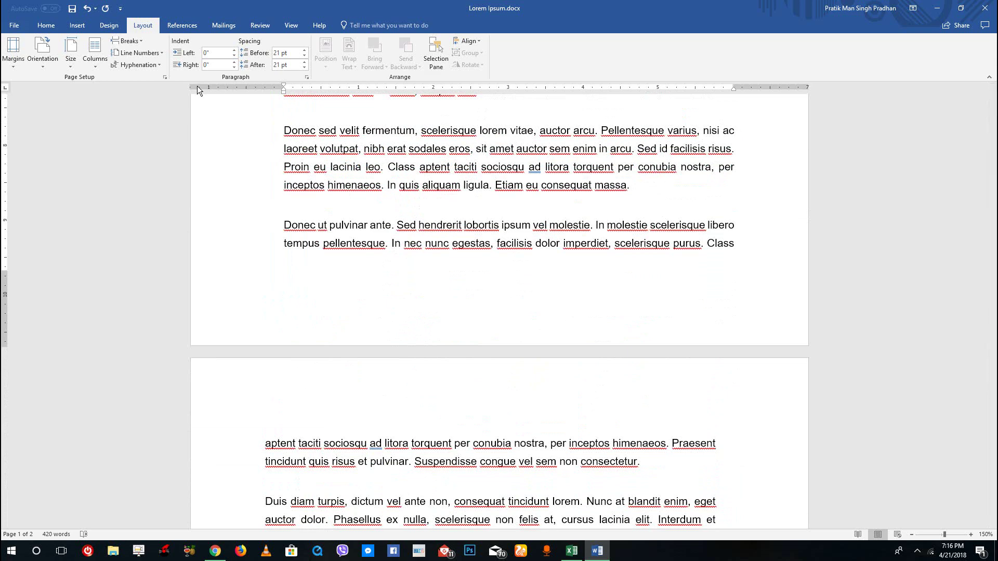
{"action": "scroll", "coordinate": [681, 351], "scroll_direction": "down", "scroll_amount": 3}
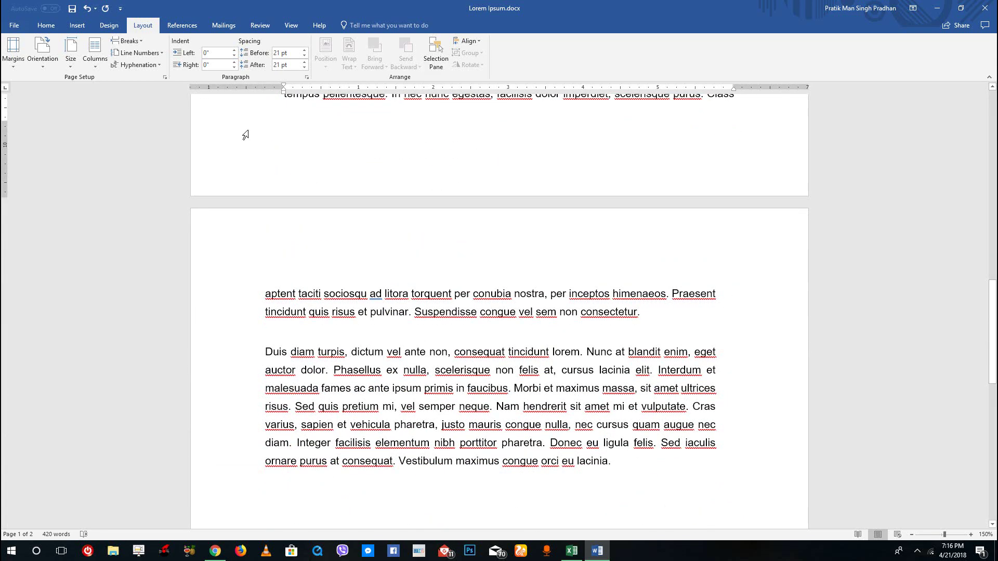
Keep the zoom at 150% and scroll through both pages of the document.
{"action": "left_click", "coordinate": [282, 24]}
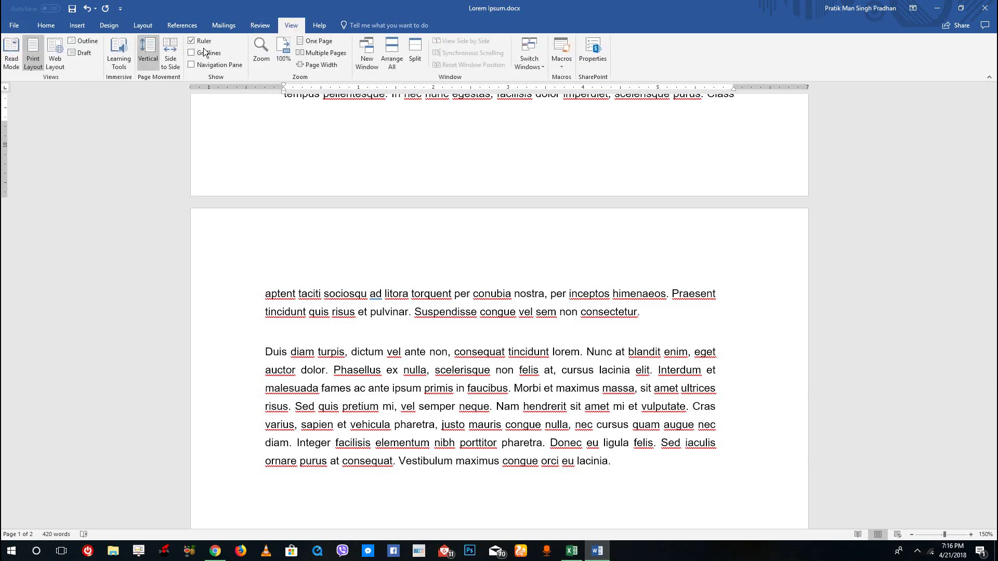
{"action": "left_click", "coordinate": [263, 52]}
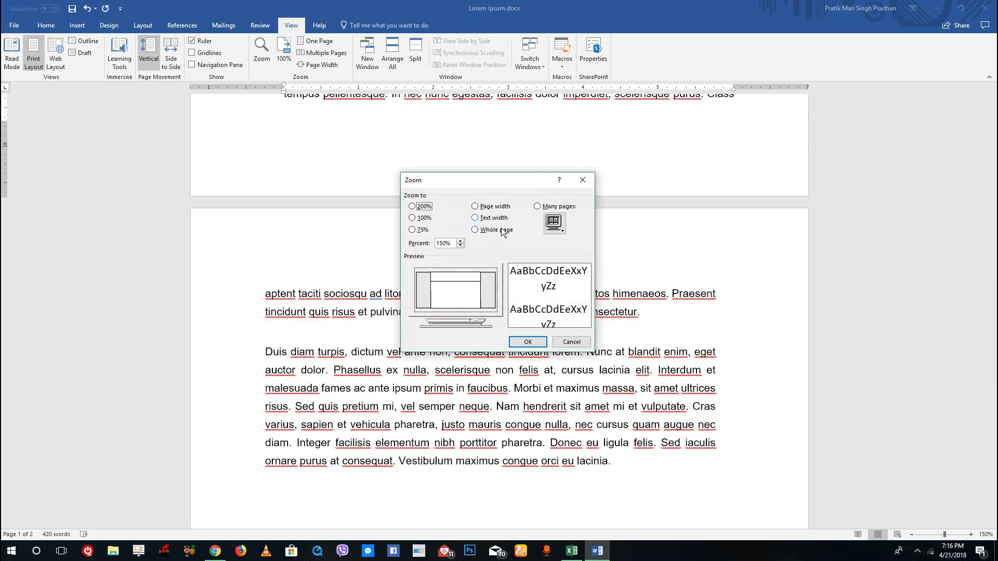
{"action": "left_click", "coordinate": [526, 341]}
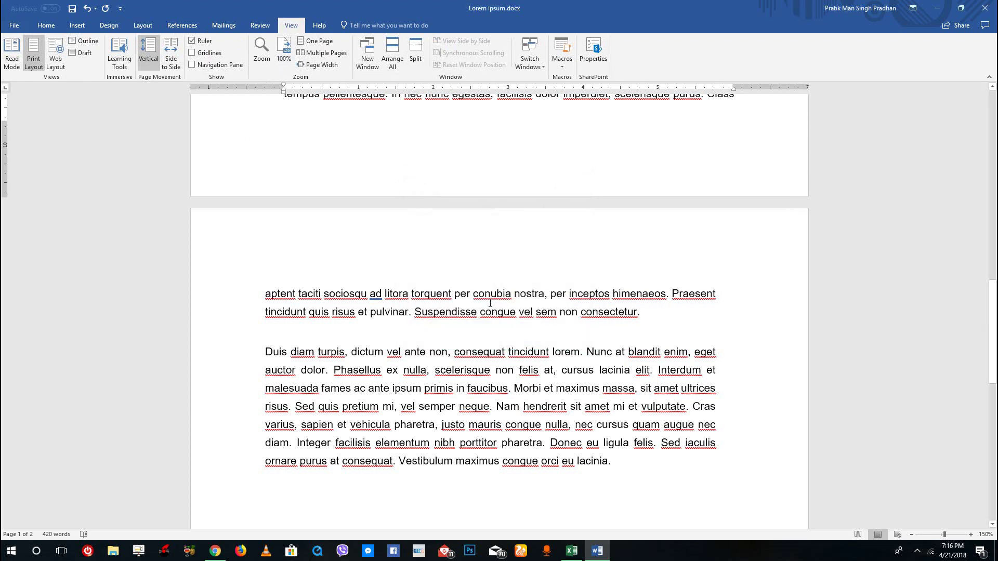
{"action": "scroll", "coordinate": [470, 302], "scroll_direction": "down", "scroll_amount": 10}
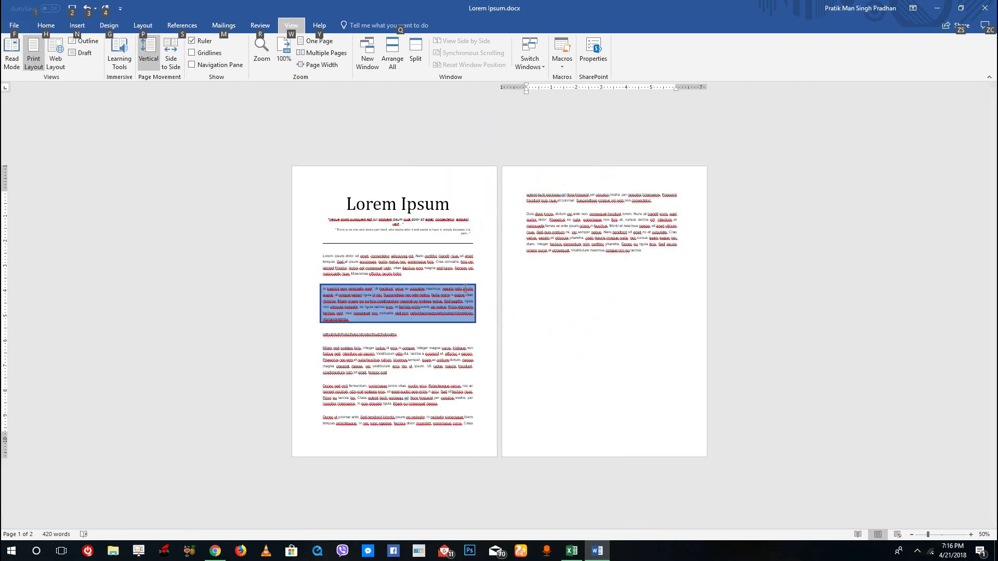
{"action": "key", "text": "alt"}
{"action": "key", "text": "alt"}
{"action": "scroll", "coordinate": [362, 246], "scroll_direction": "up", "scroll_amount": 9}
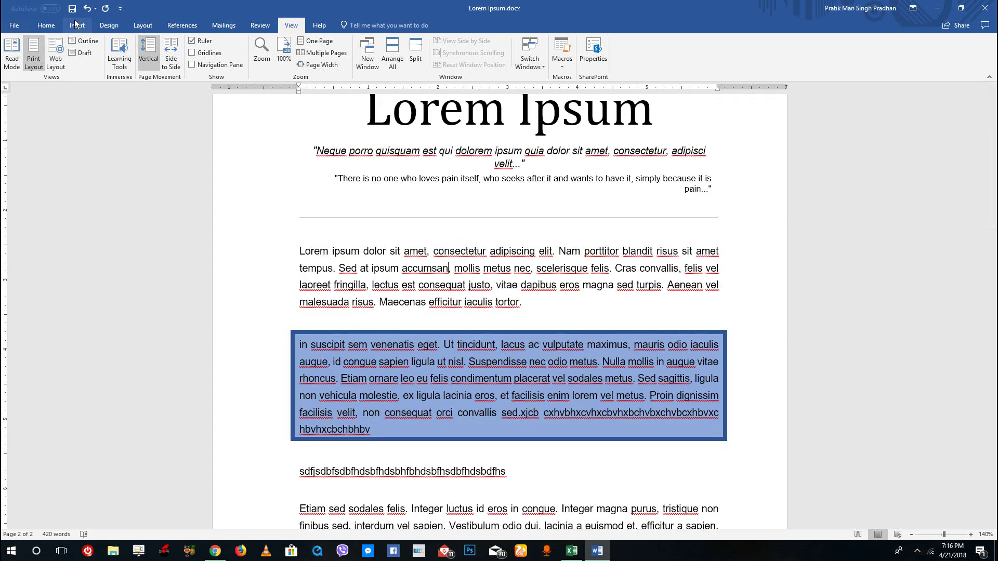
Enter a 0.5" top margin in Custom Margins and apply it to the whole document.
{"action": "left_click", "coordinate": [150, 27]}
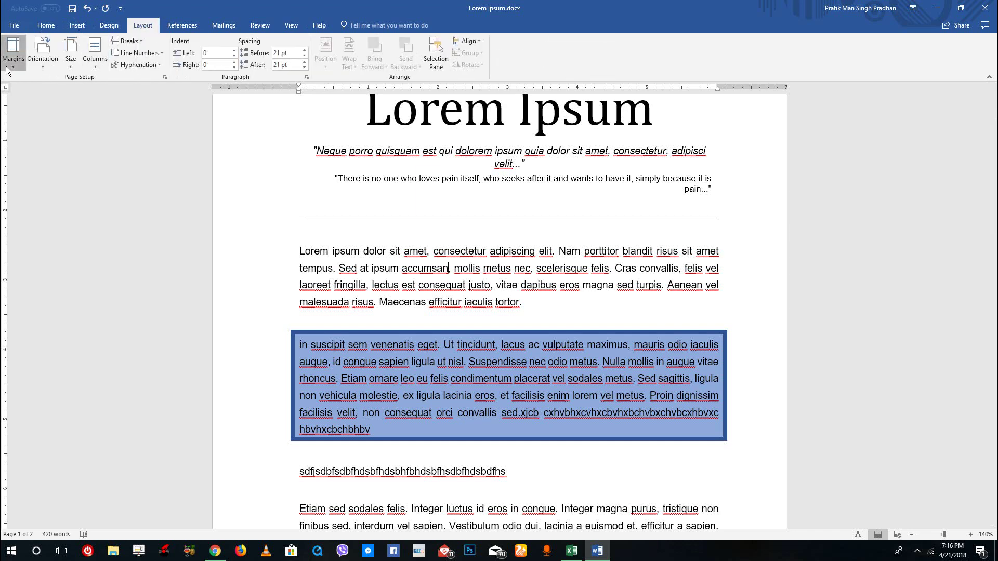
{"action": "left_click", "coordinate": [13, 52]}
{"action": "left_click", "coordinate": [97, 321]}
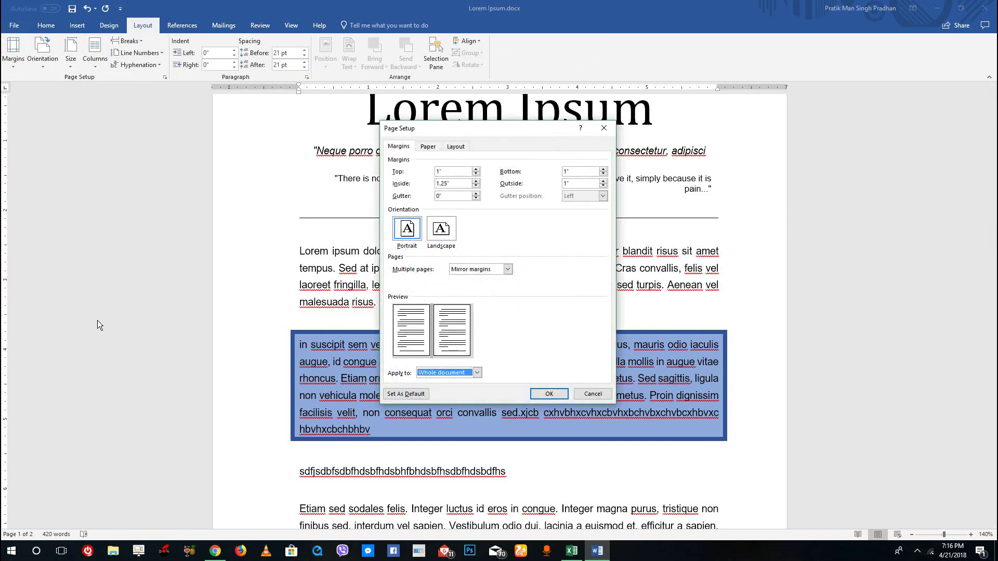
{"action": "left_click", "coordinate": [455, 171]}
{"action": "left_click", "coordinate": [457, 184]}
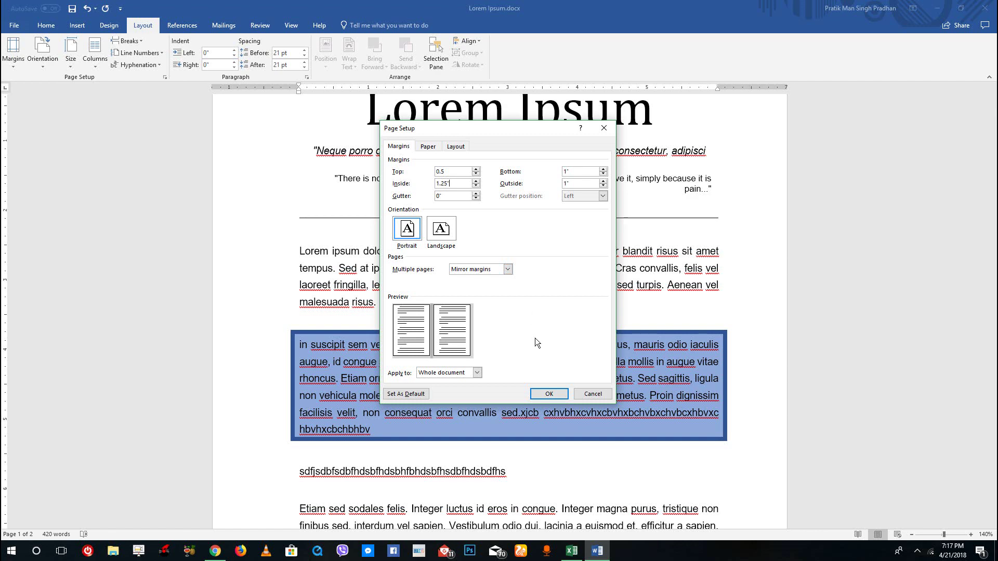
{"action": "left_click", "coordinate": [546, 394]}
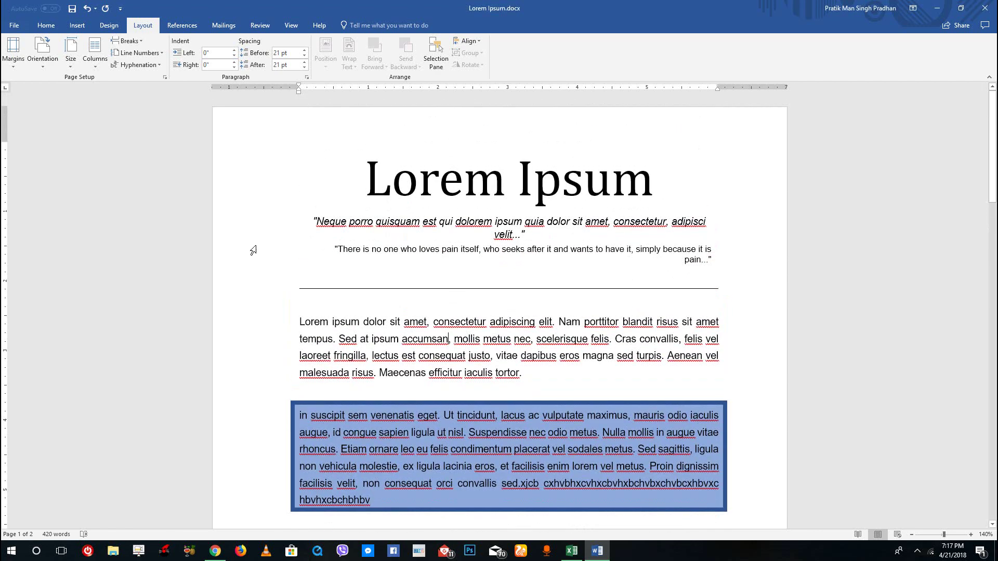
On the rulers, lower the top margin, set the left indent to -0.06", narrow the right margin and raise the bottom margin.
{"action": "mouse_move", "coordinate": [3, 140]}
{"action": "left_mouse_down"}
{"action": "mouse_move", "coordinate": [3, 194]}
{"action": "mouse_move", "coordinate": [3, 179]}
{"action": "left_mouse_up"}
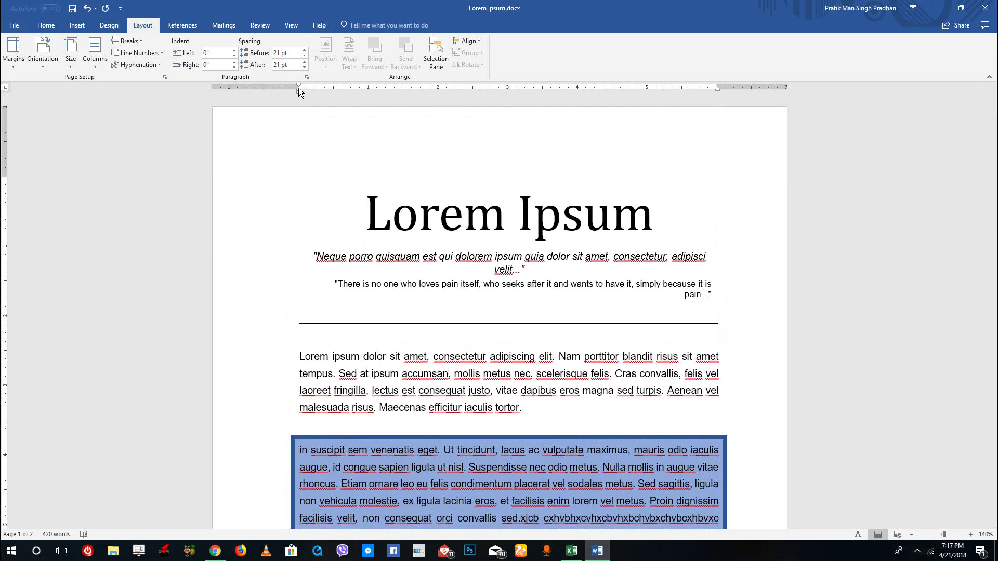
{"action": "mouse_move", "coordinate": [299, 91]}
{"action": "left_mouse_down"}
{"action": "mouse_move", "coordinate": [340, 93]}
{"action": "mouse_move", "coordinate": [295, 93]}
{"action": "left_mouse_up"}
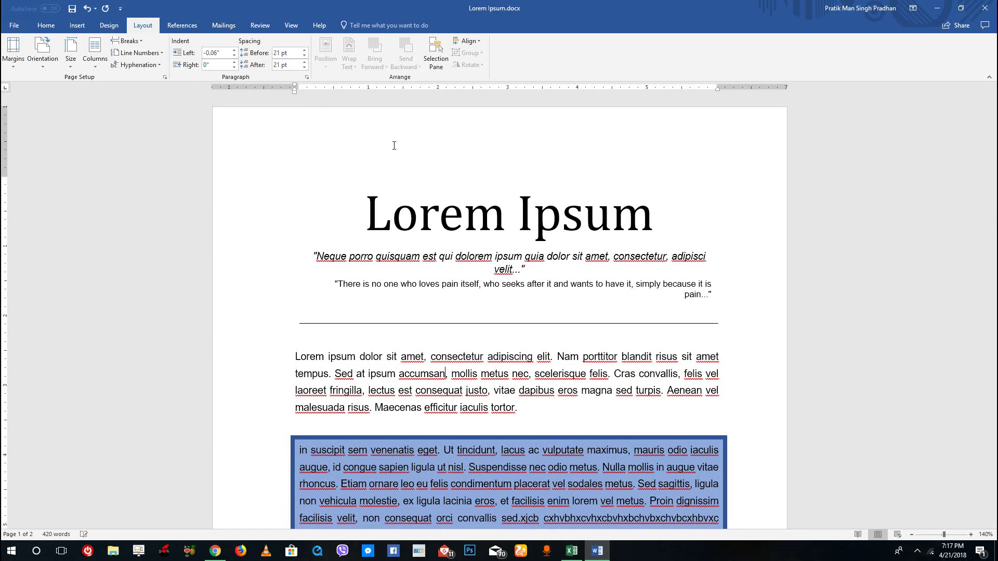
{"action": "mouse_move", "coordinate": [717, 87]}
{"action": "left_mouse_down"}
{"action": "mouse_move", "coordinate": [608, 81]}
{"action": "mouse_move", "coordinate": [708, 83]}
{"action": "left_mouse_up"}
{"action": "scroll", "coordinate": [196, 373], "scroll_direction": "down", "scroll_amount": 15}
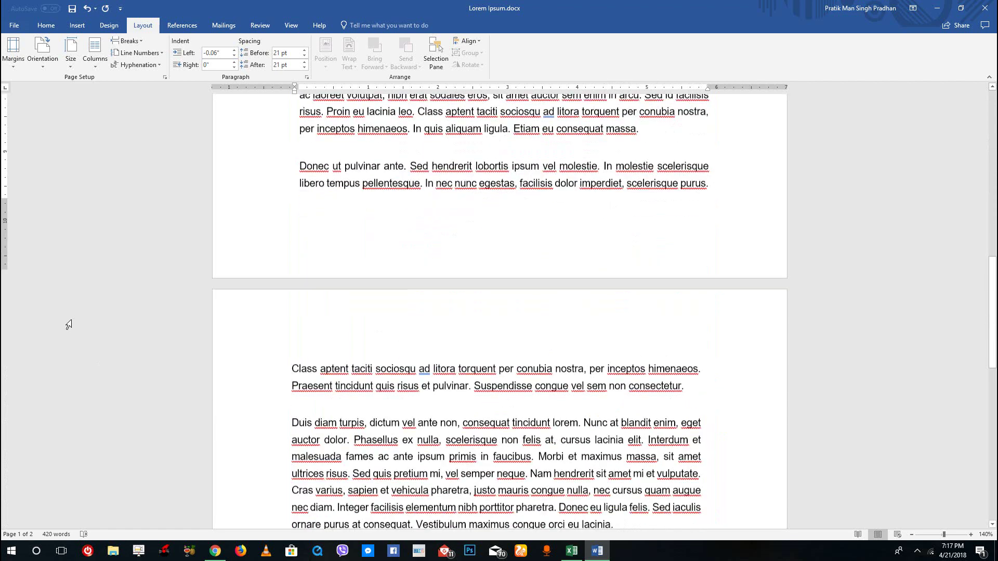
{"action": "mouse_move", "coordinate": [7, 191]}
{"action": "left_mouse_down"}
{"action": "mouse_move", "coordinate": [7, 200]}
{"action": "mouse_move", "coordinate": [9, 123]}
{"action": "left_mouse_up"}
{"action": "scroll", "coordinate": [211, 383], "scroll_direction": "down", "scroll_amount": 7}
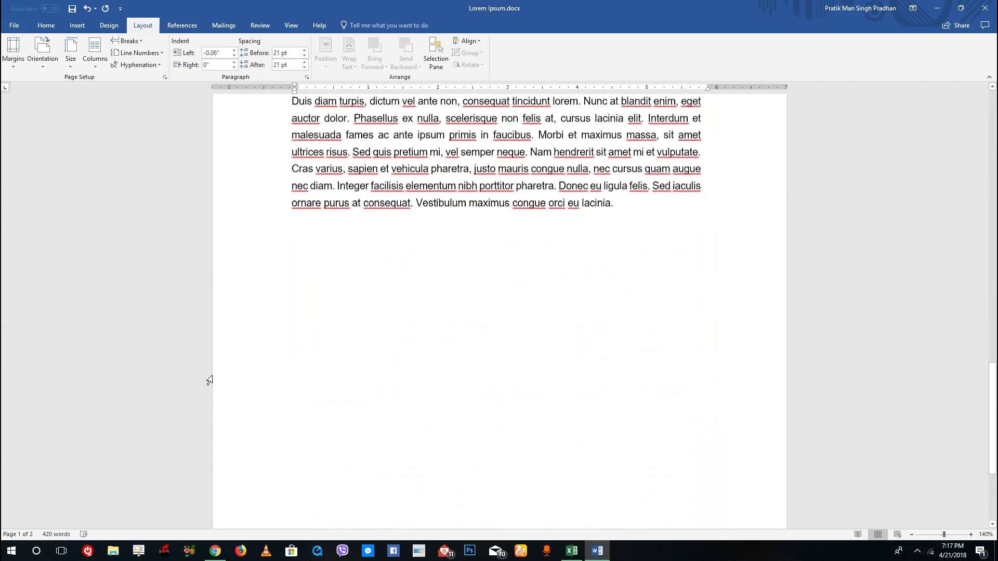
{"action": "scroll", "coordinate": [209, 381], "scroll_direction": "down", "scroll_amount": 5}
{"action": "left_click", "coordinate": [334, 381]}
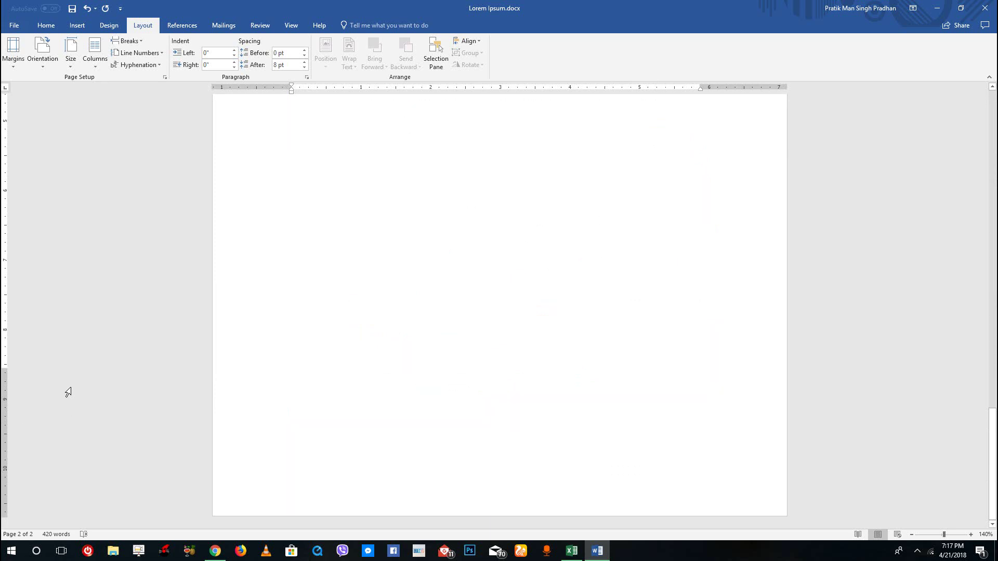
{"action": "scroll", "coordinate": [268, 455], "scroll_direction": "up", "scroll_amount": 15}
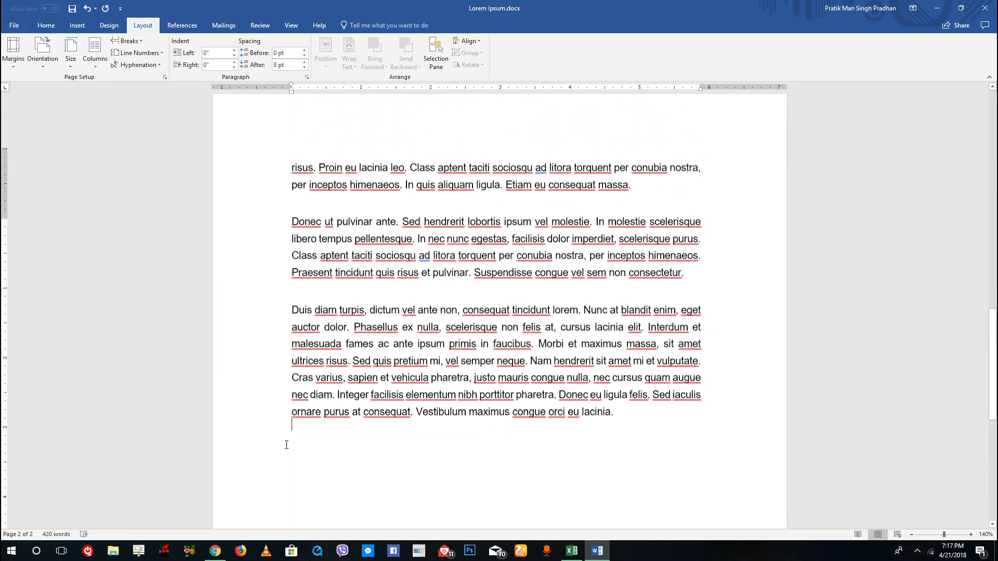
{"action": "scroll", "coordinate": [283, 449], "scroll_direction": "up", "scroll_amount": 3}
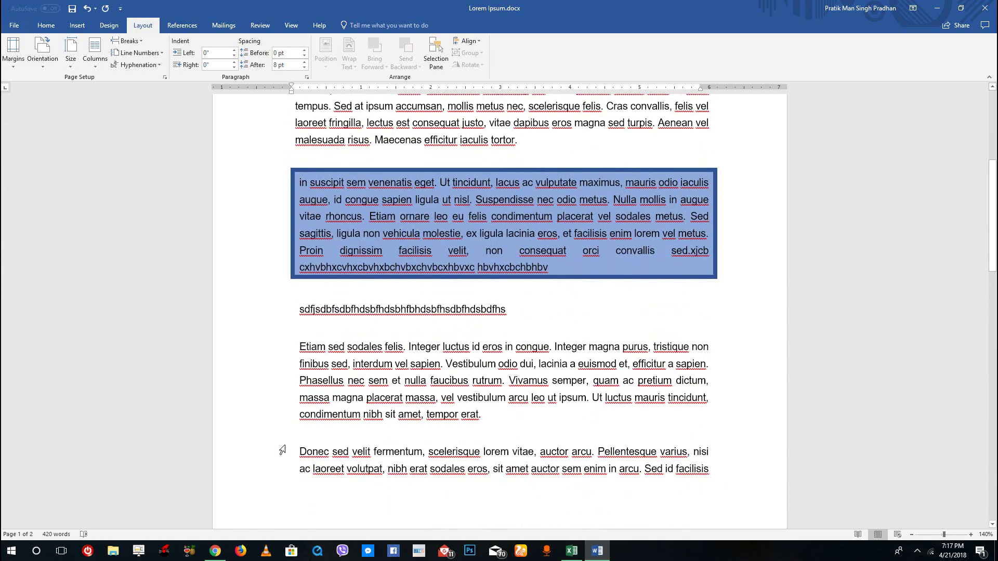
{"action": "scroll", "coordinate": [260, 440], "scroll_direction": "up", "scroll_amount": 1}
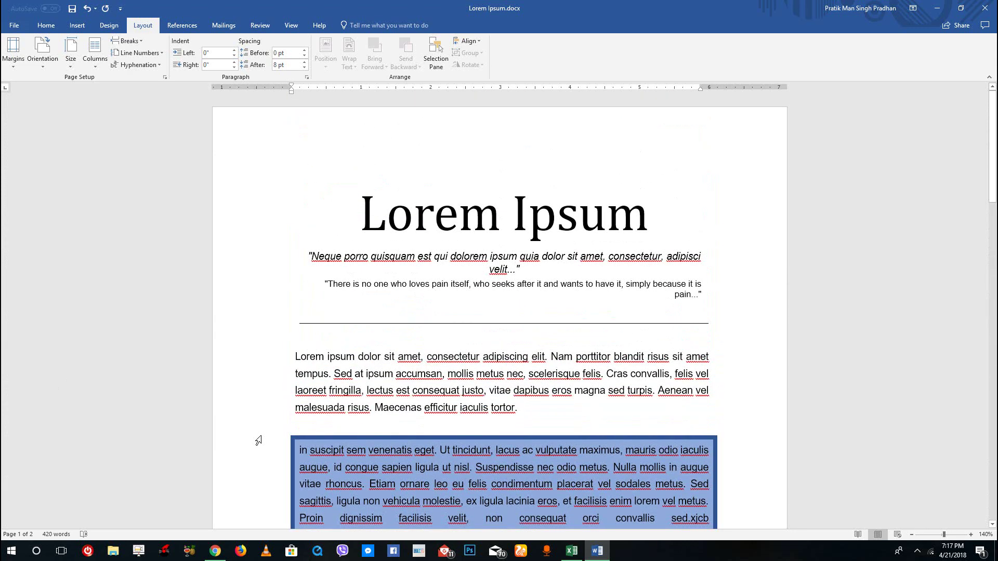